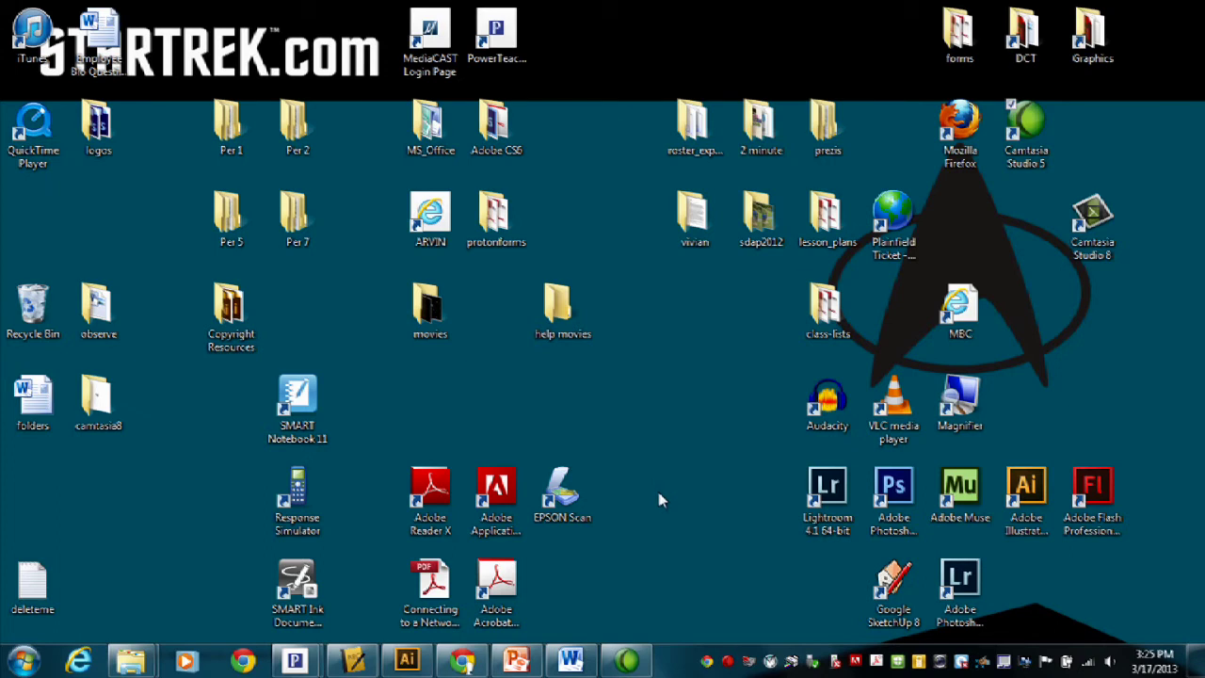
- Bring the 2013 Movies demo window forward and start its slide show from the first slide
left_click(520, 661)
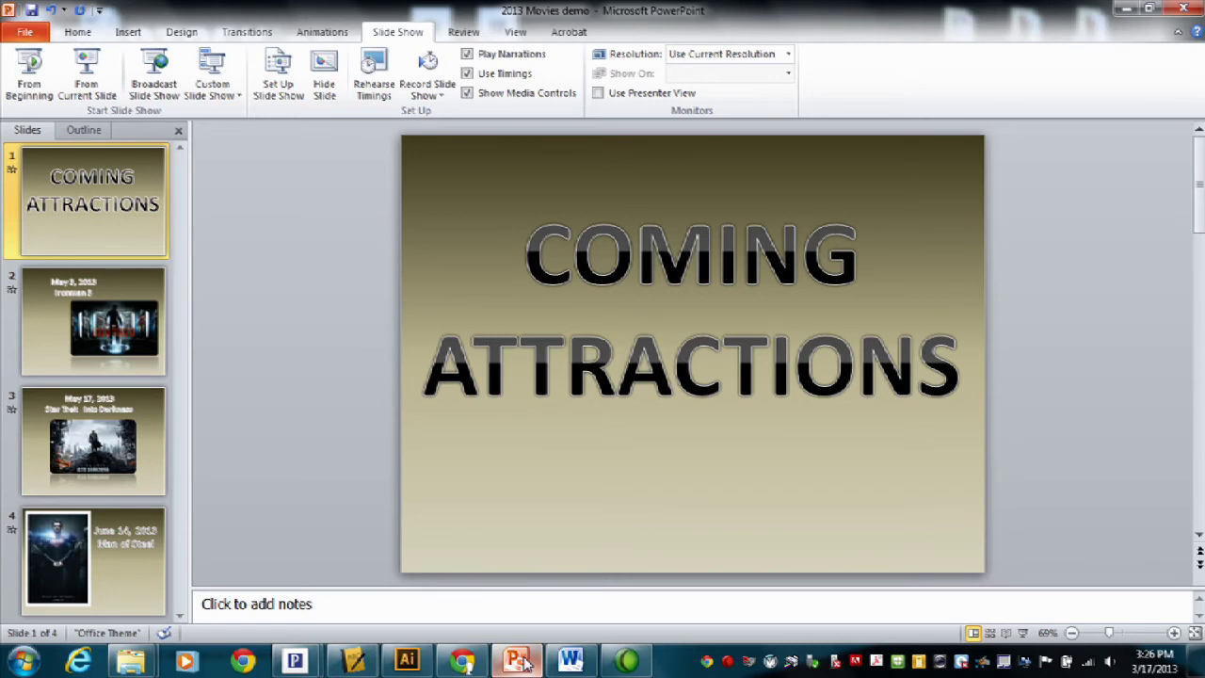
key("F5")
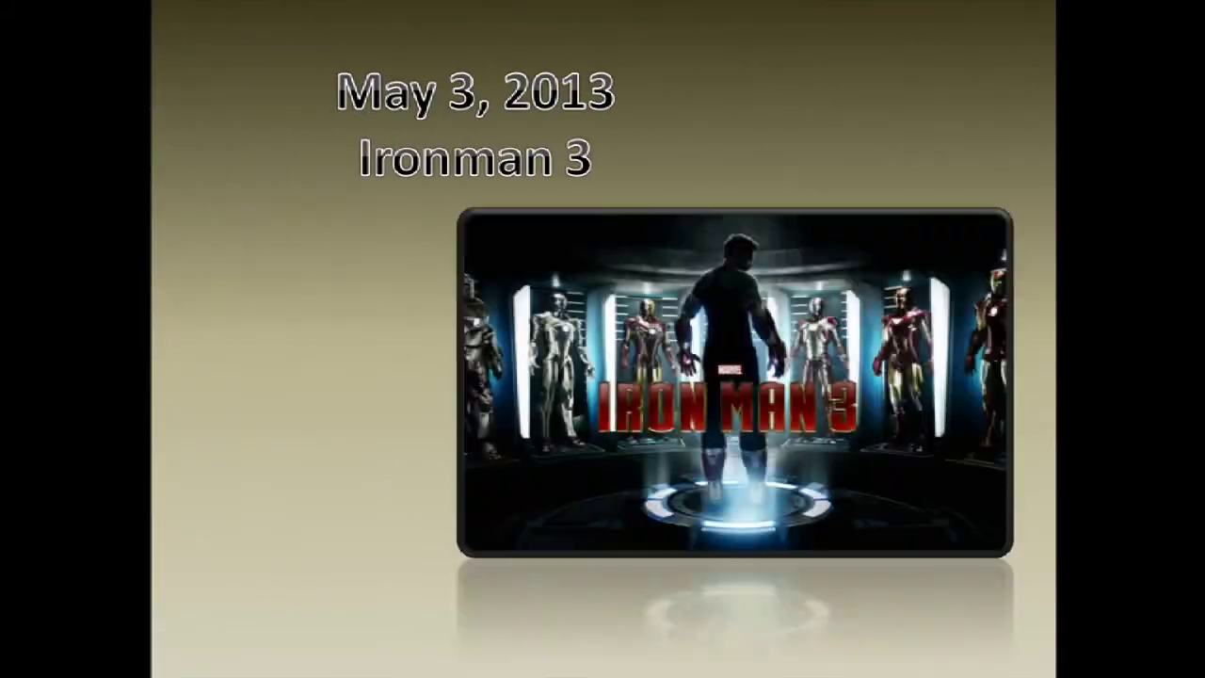
- End the running slide show and close PowerPoint
key("Escape")
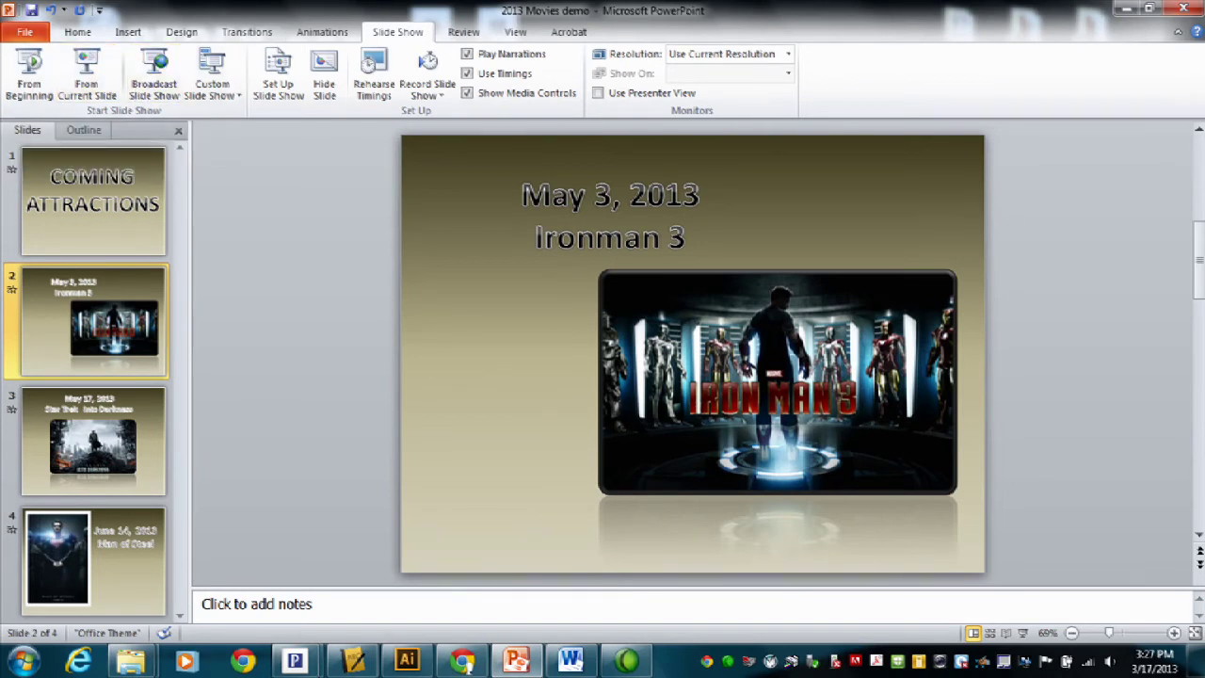
left_click(1183, 9)
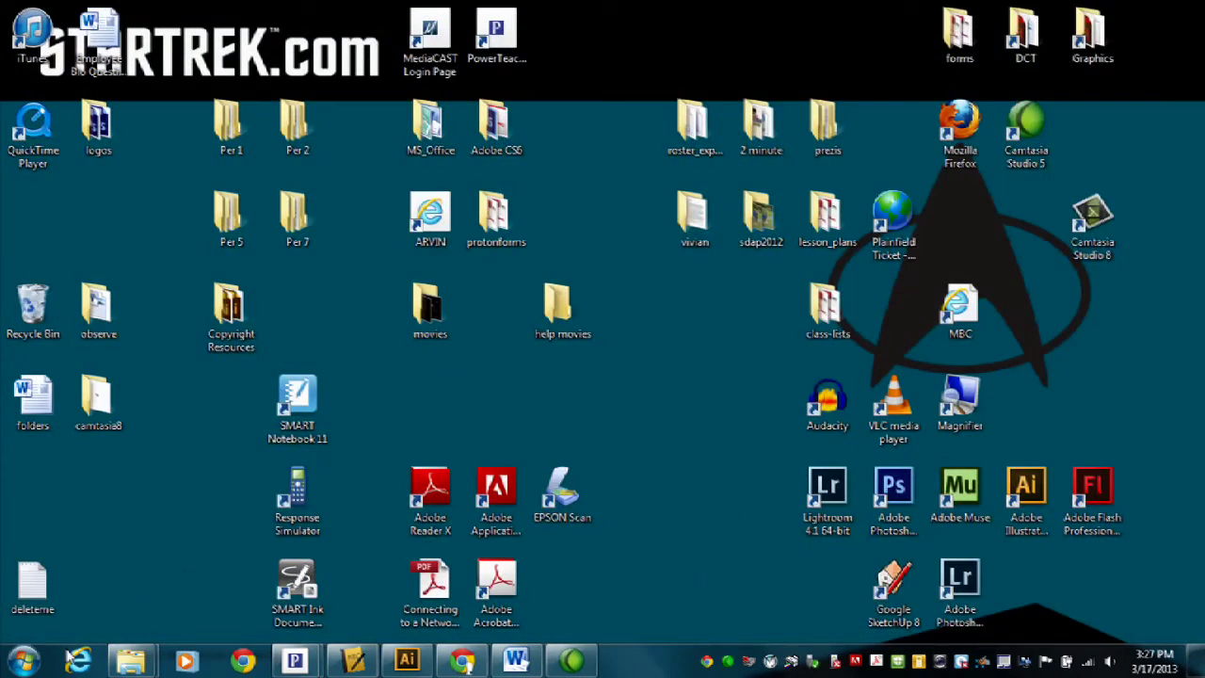
- Launch PowerPoint 2010 from Start > All Programs > Microsoft Office
left_click(23, 660)
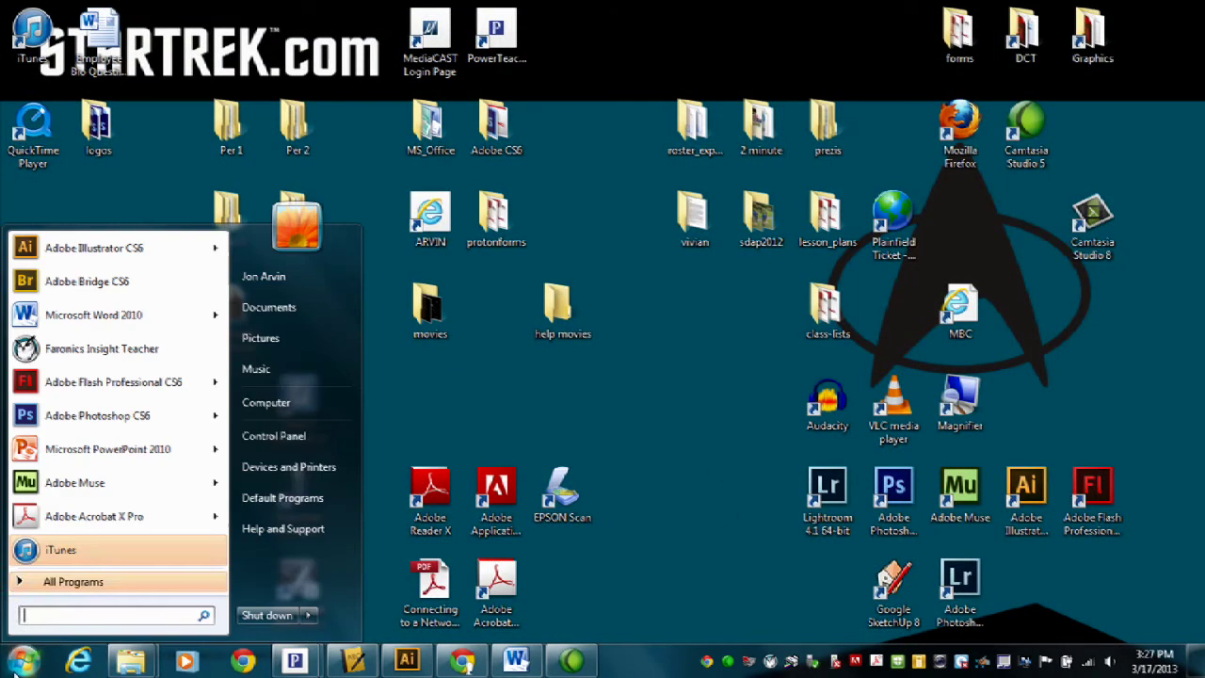
left_click(139, 582)
scroll(132, 475, "down", 3)
scroll(132, 478, "down", 6)
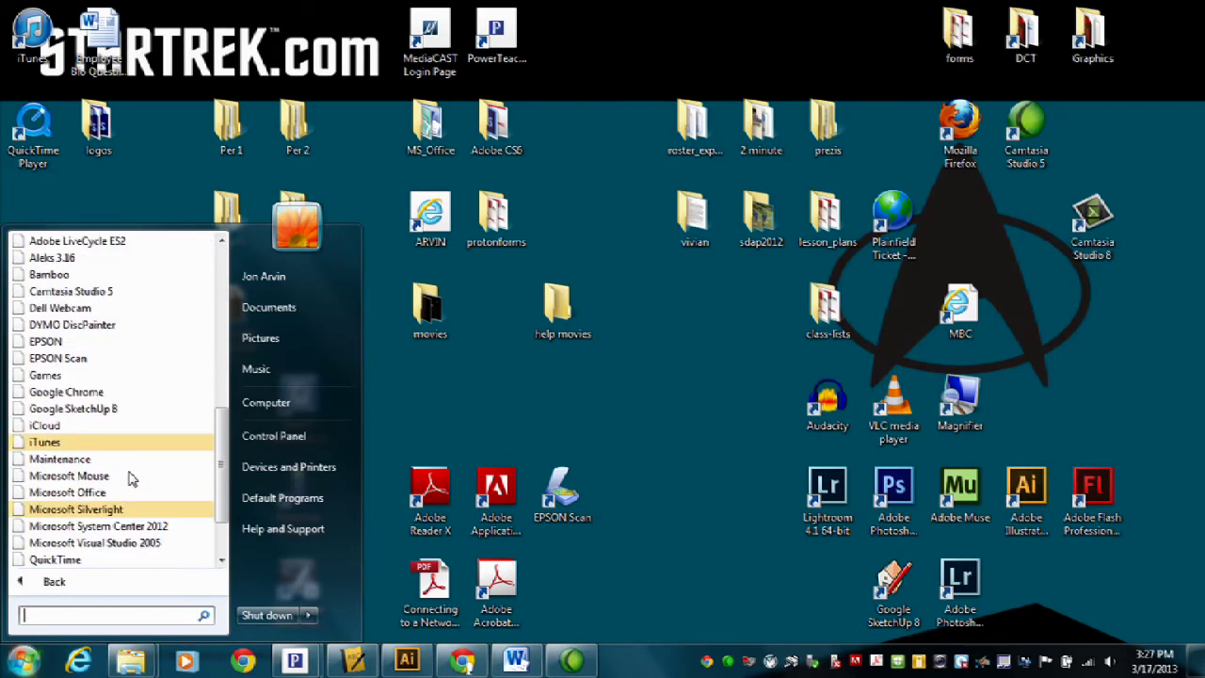
scroll(132, 478, "down", 2)
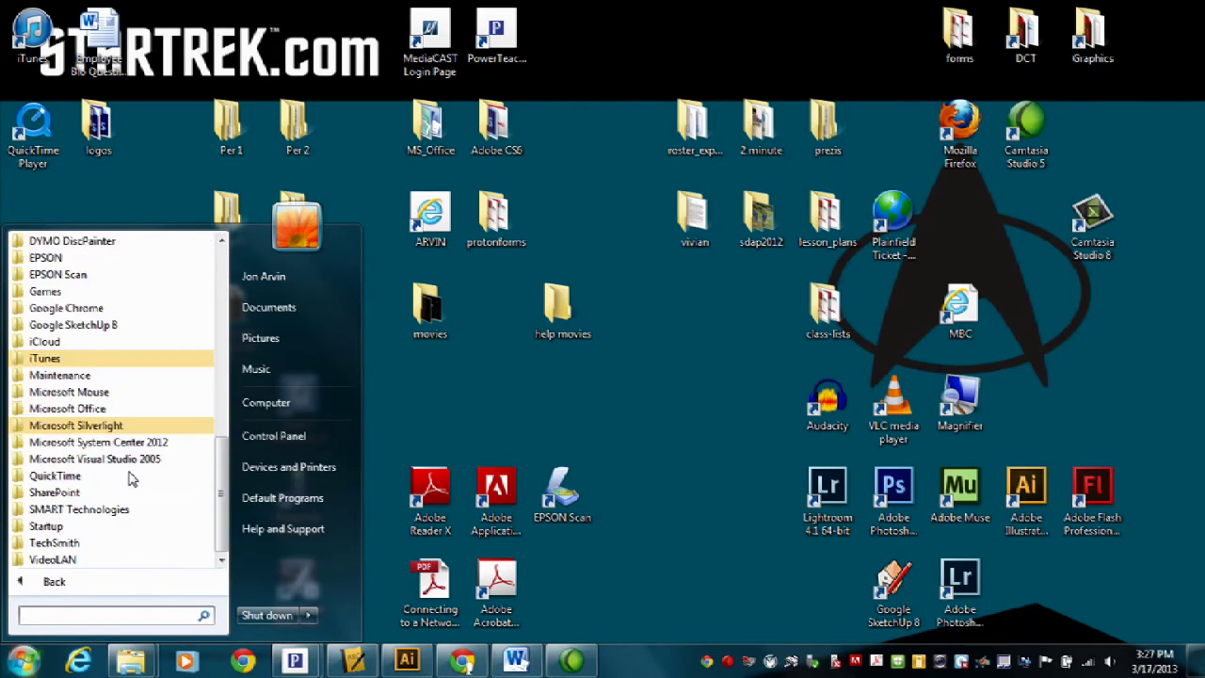
left_click(141, 411)
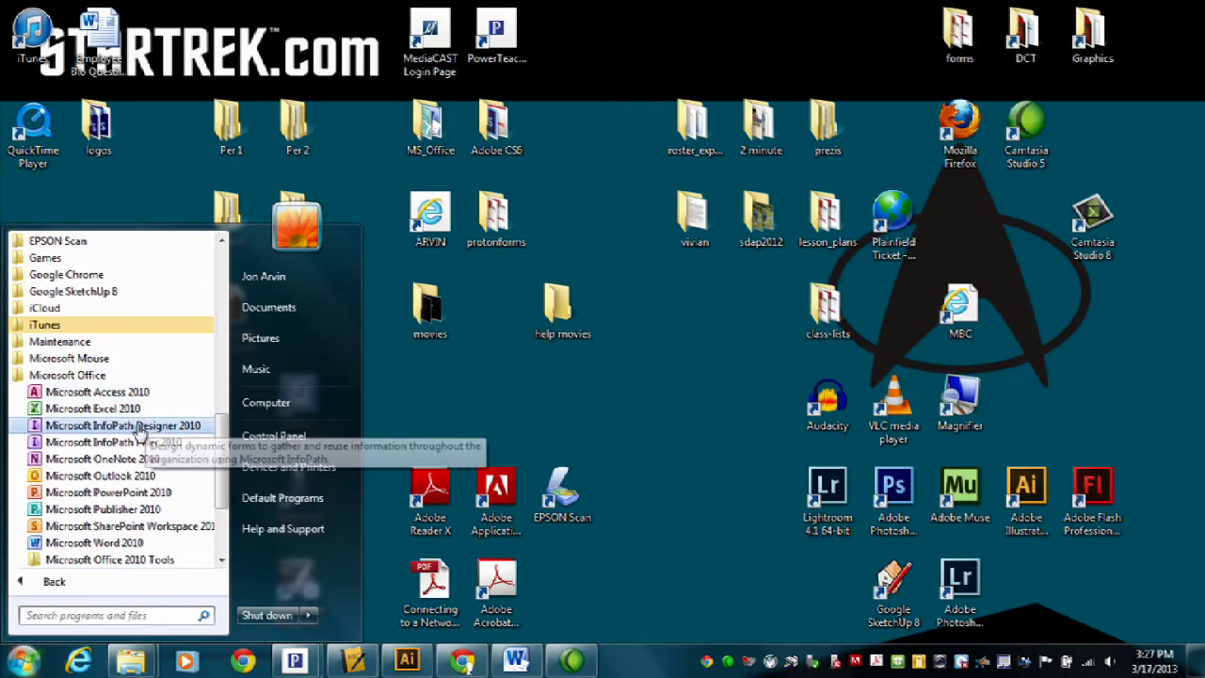
left_click(105, 492)
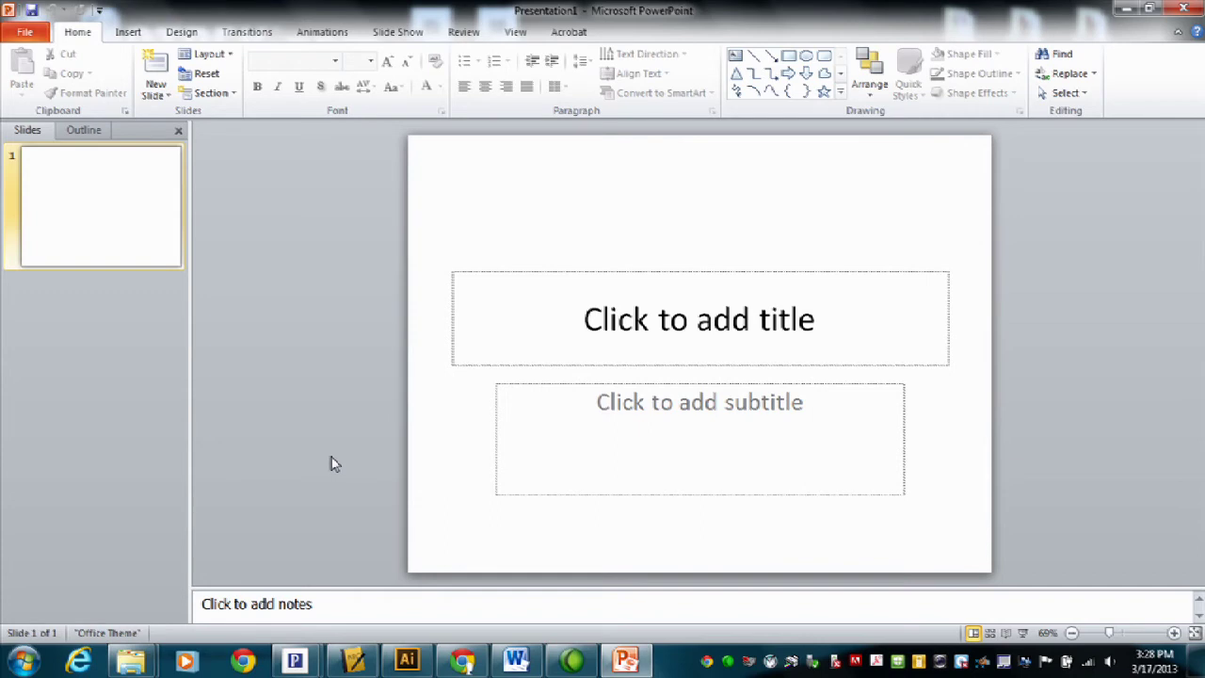
- Open the 2013 Movies presentation from E:\0000_classes\DCT\001_presentations
left_click(26, 35)
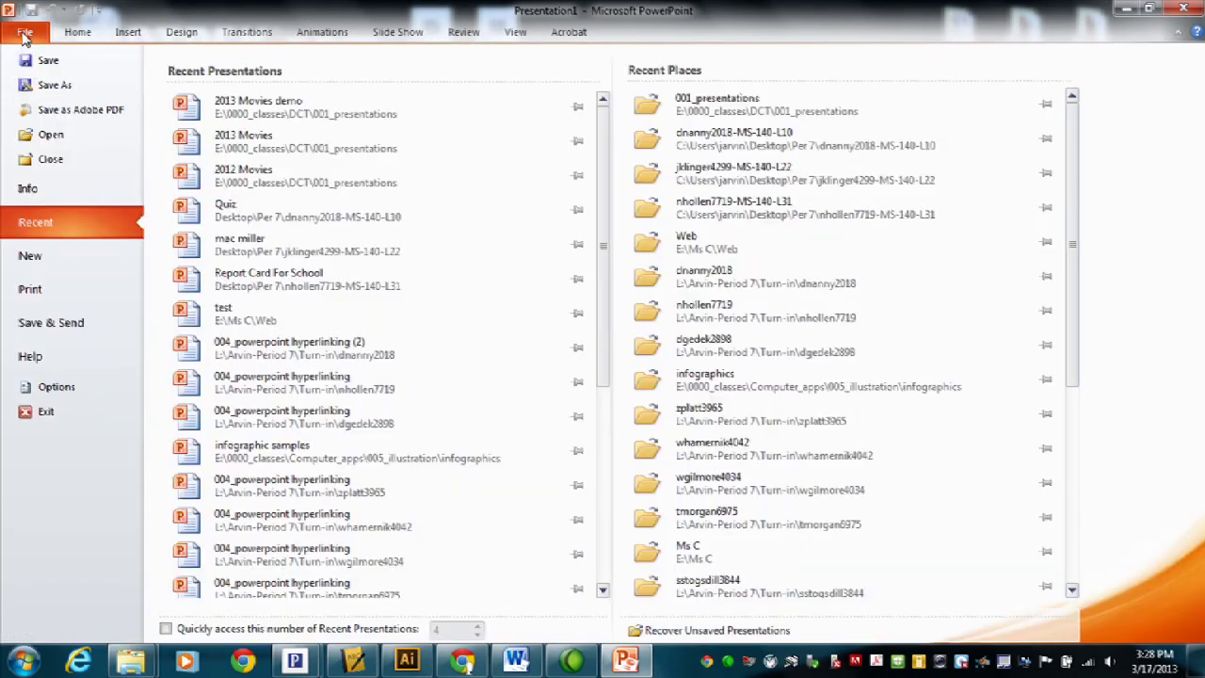
left_click(60, 133)
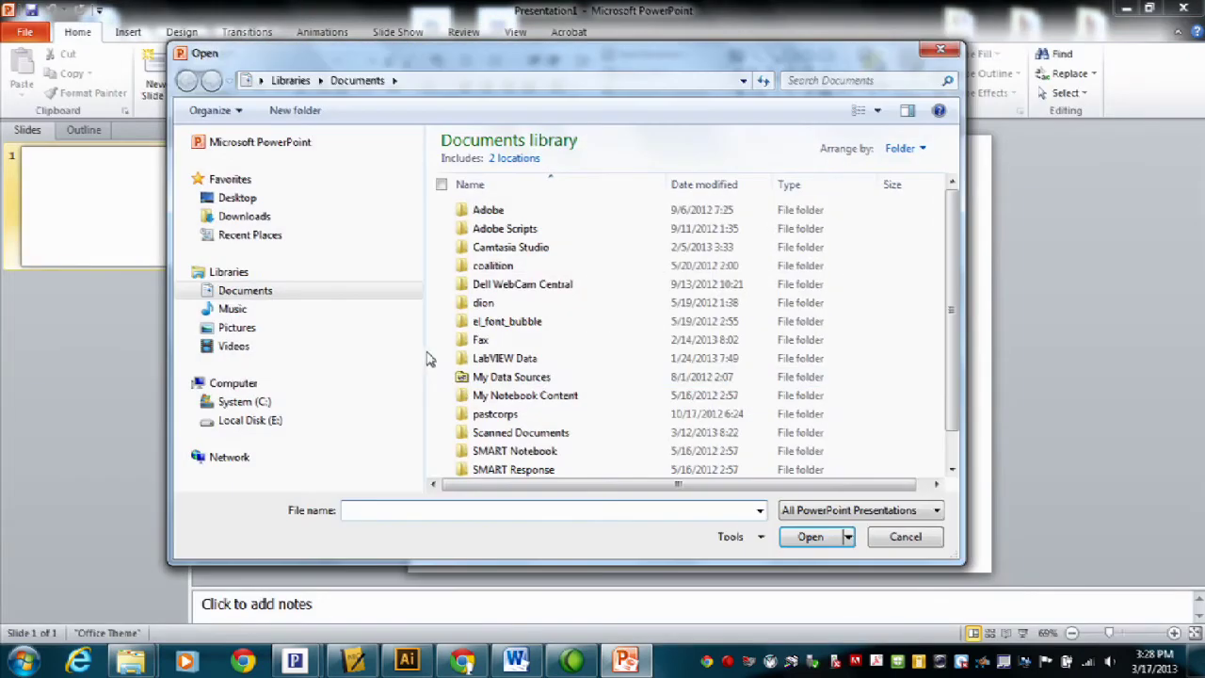
left_click(254, 421)
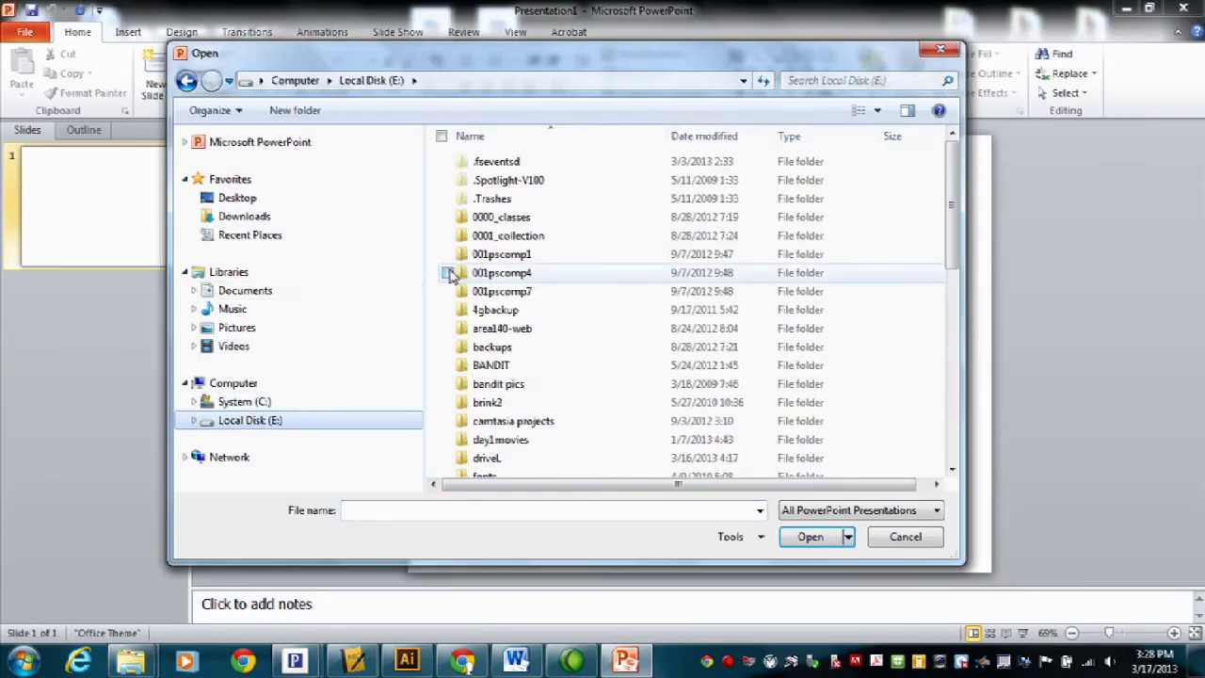
double_click(530, 218)
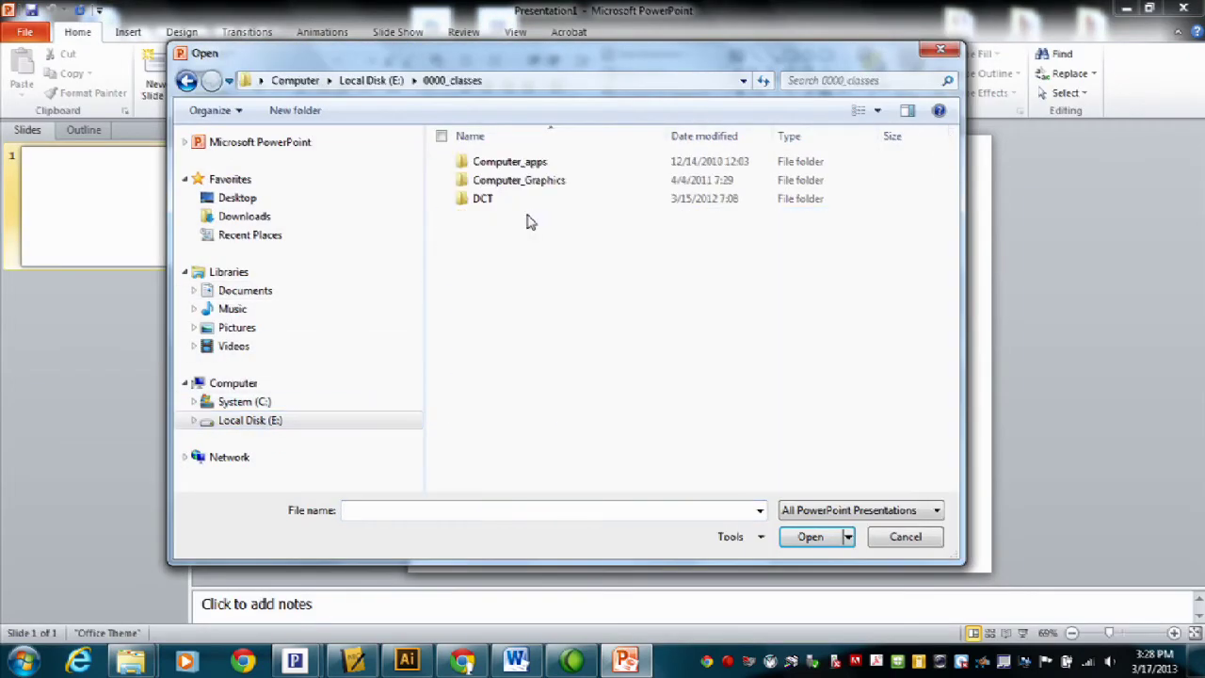
double_click(482, 203)
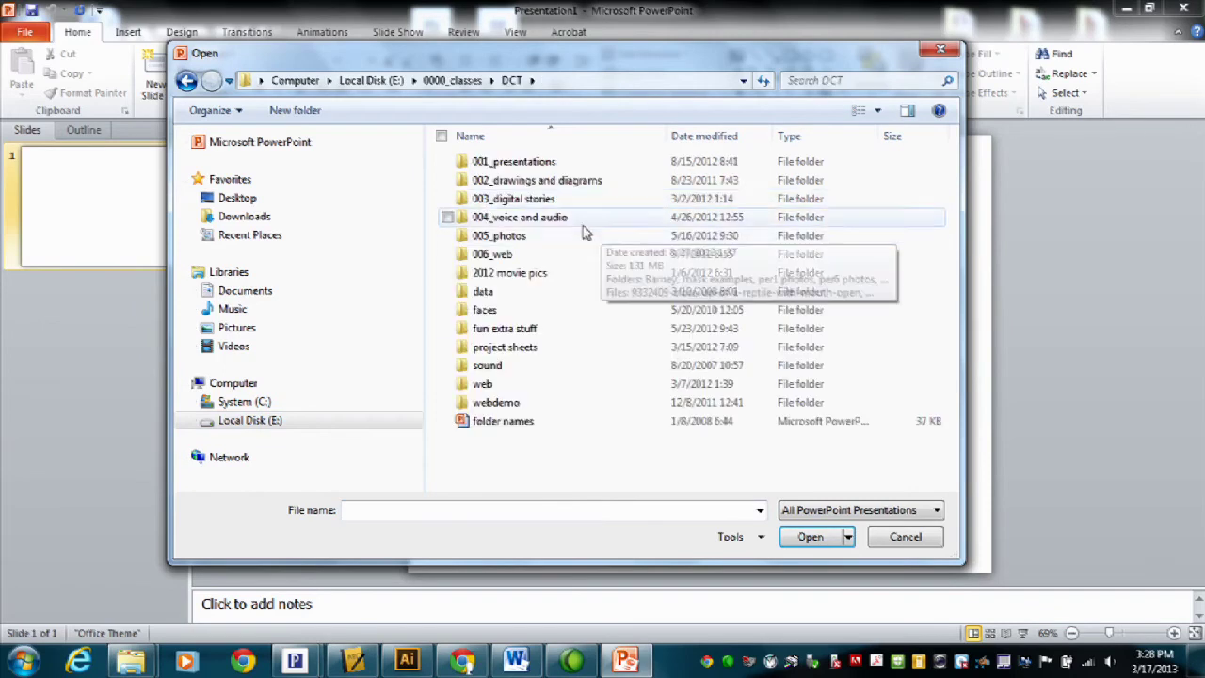
double_click(499, 162)
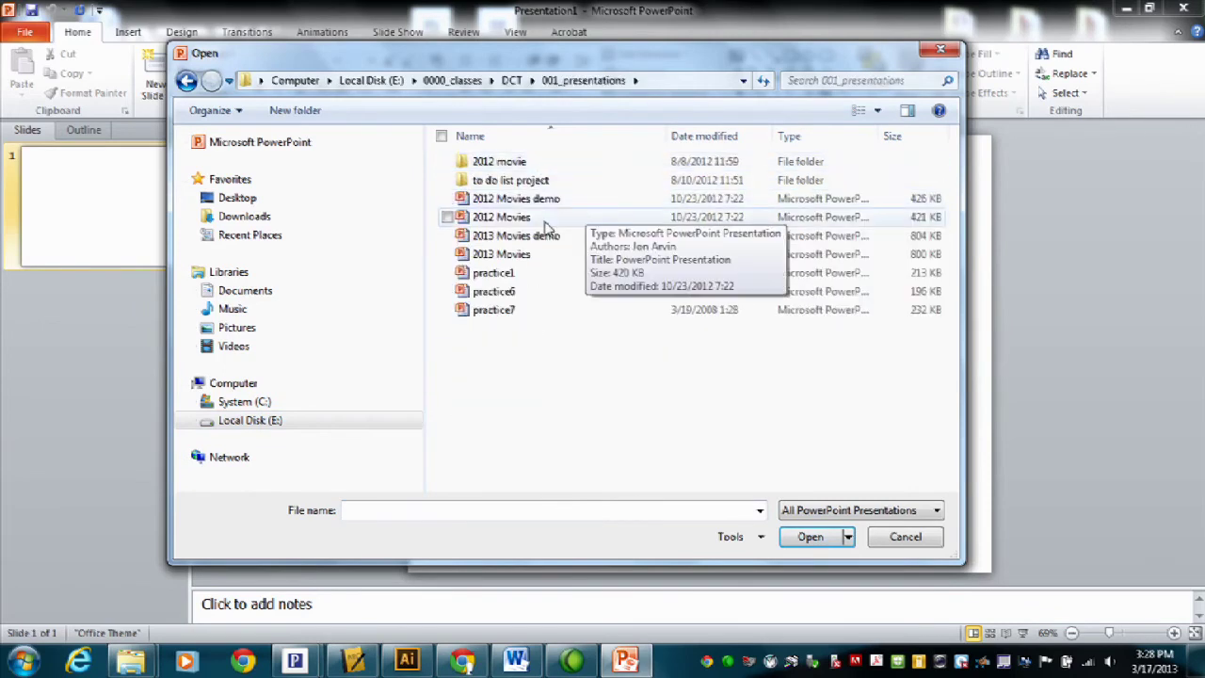
left_click(506, 256)
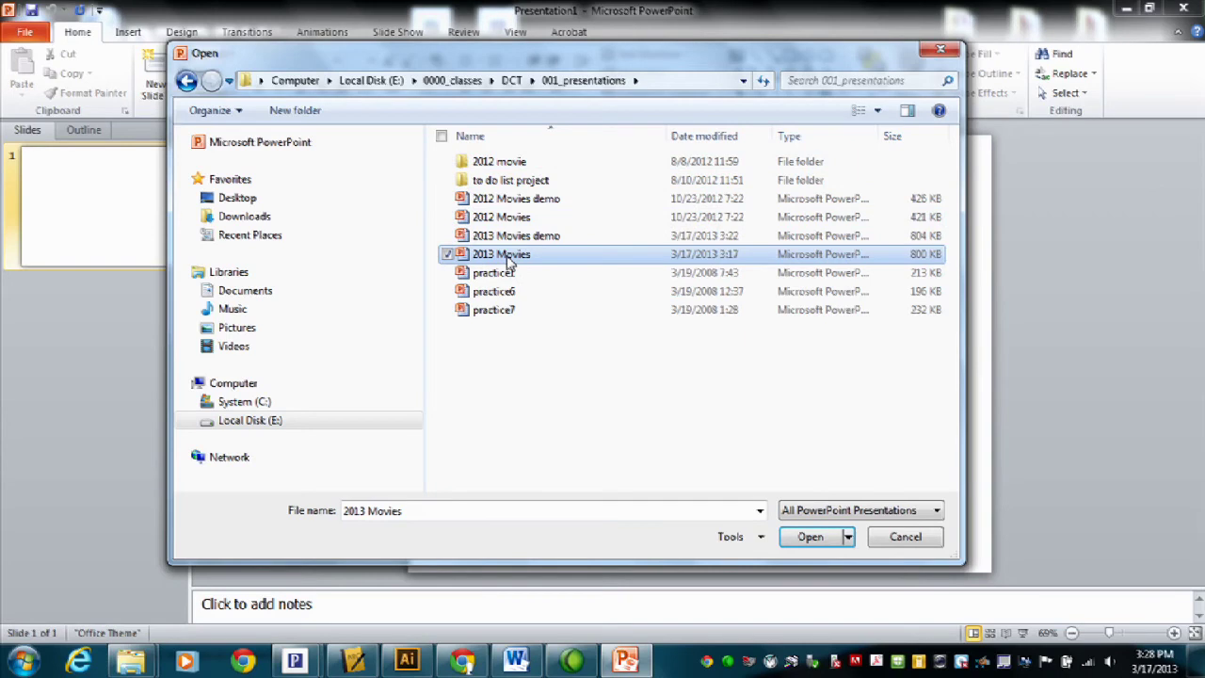
left_click(817, 541)
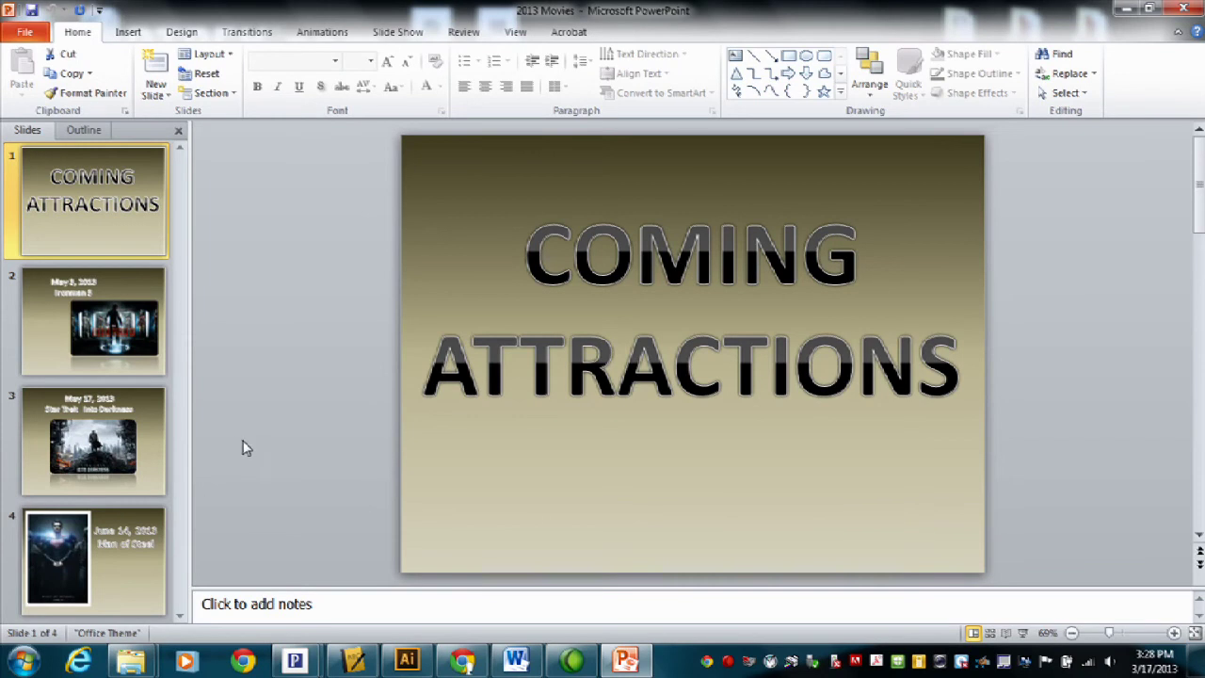
- Review all four slides, from Coming Attractions through Man of Steel
left_click(112, 329)
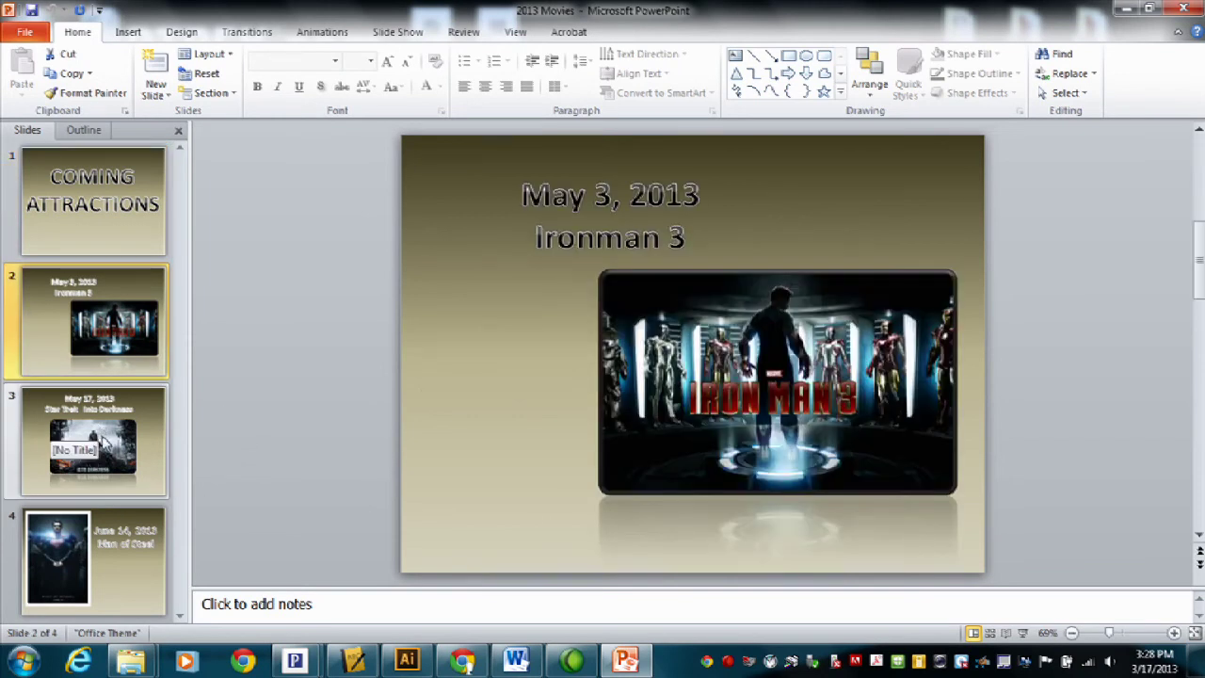
left_click(103, 439)
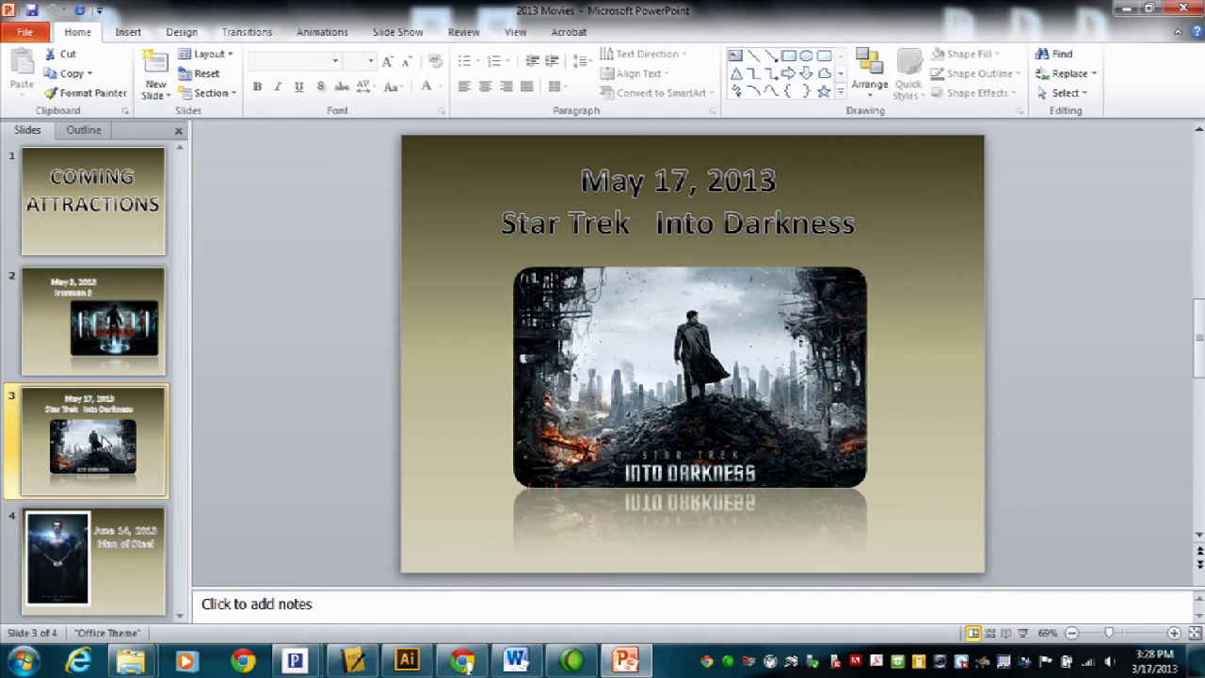
left_click(107, 563)
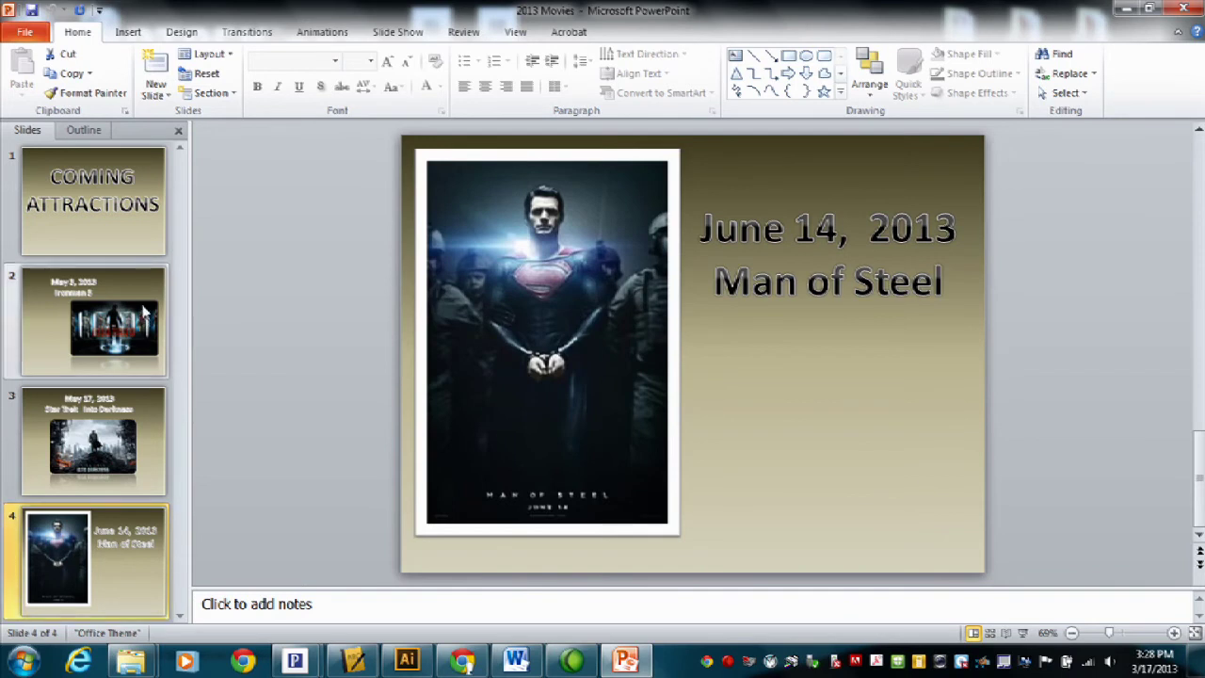
left_click(104, 234)
key("Down")
key("Down")
key("Down")
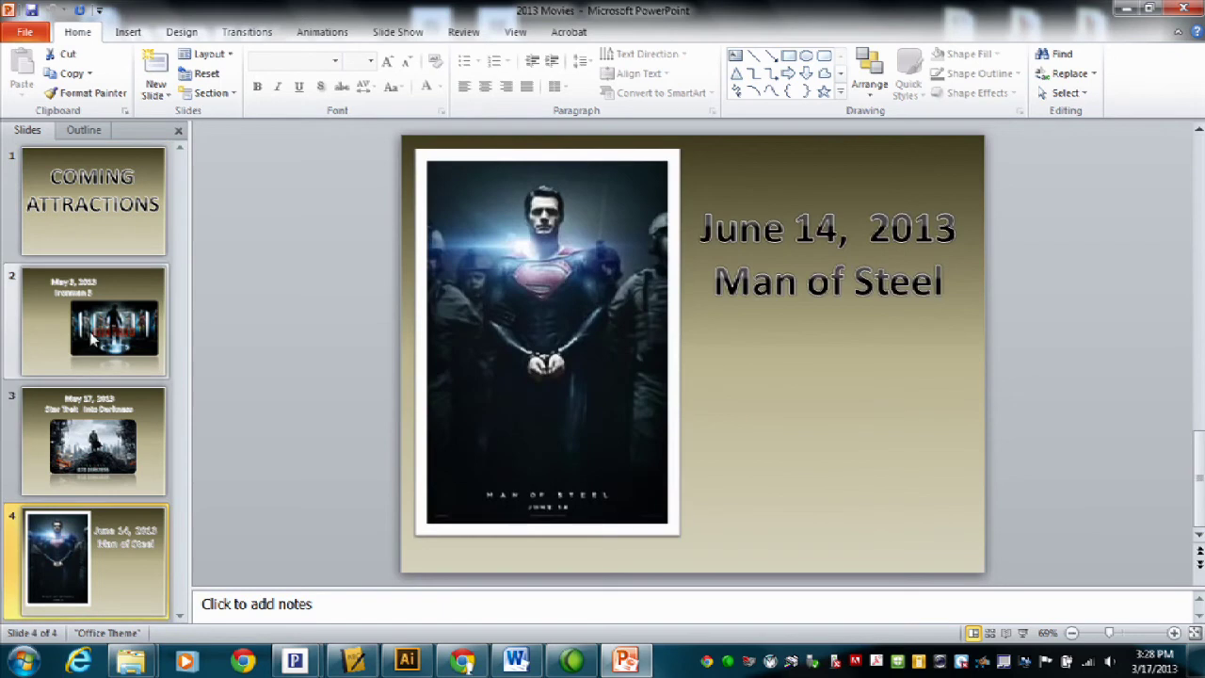
left_click(94, 243)
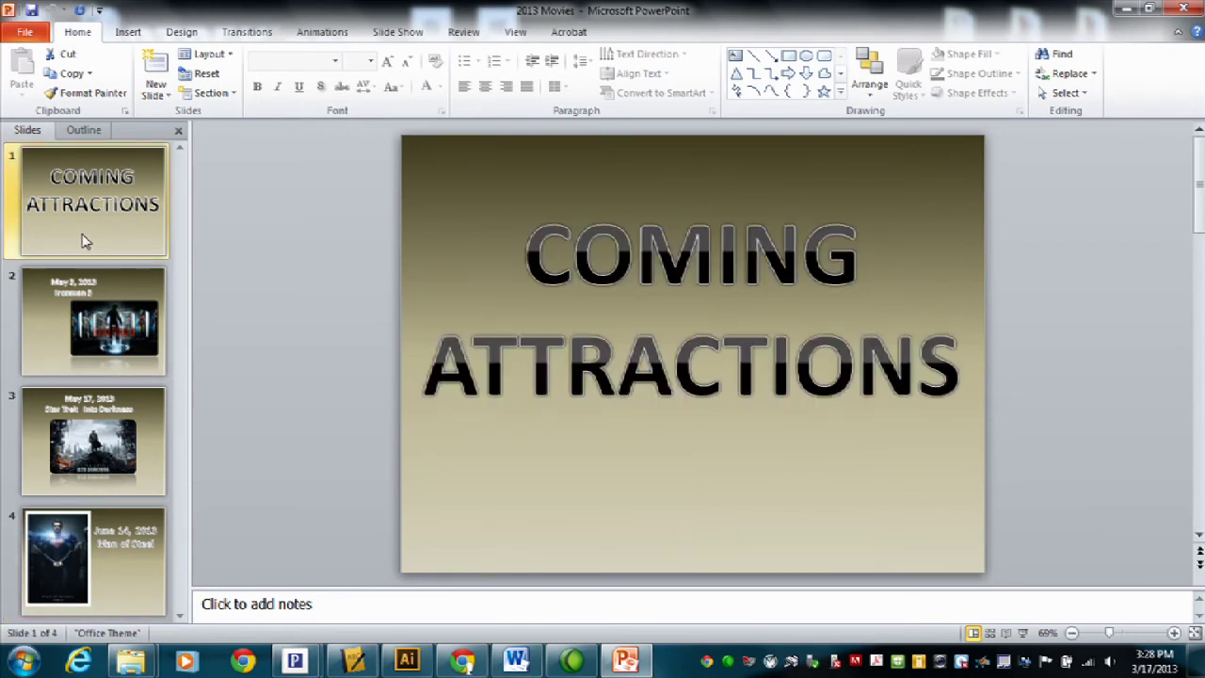
- Go to the Ironman 3 slide and select its Iron Man poster picture
left_click(79, 352)
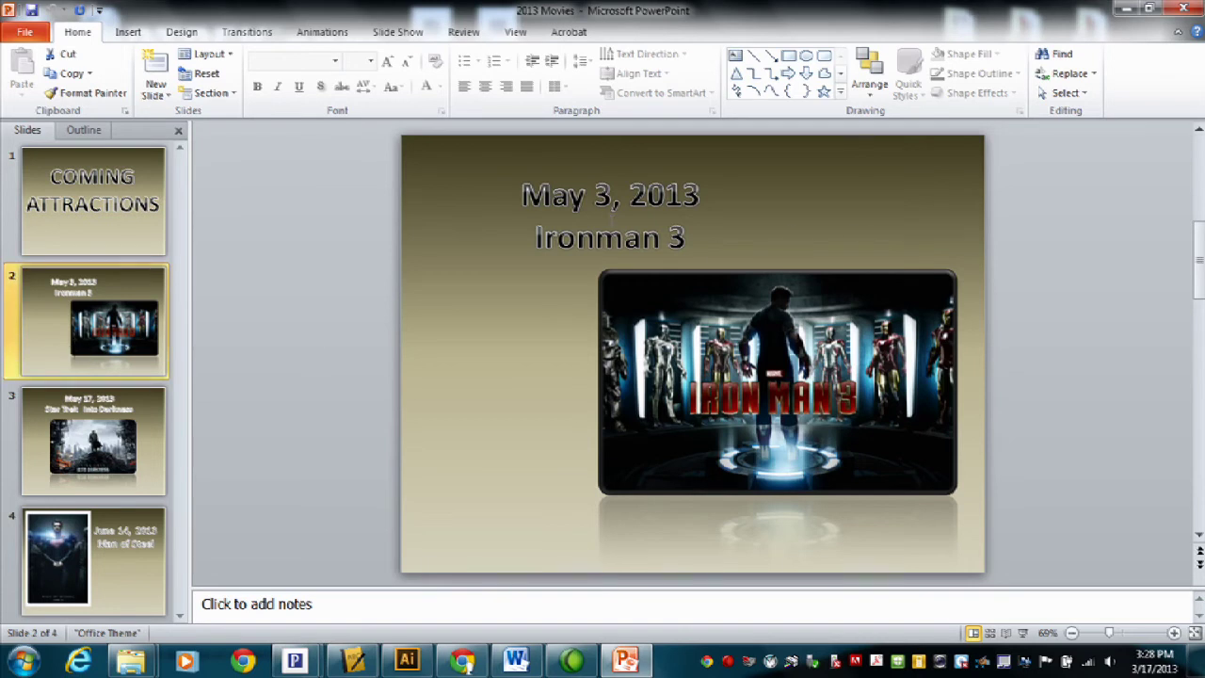
left_click(632, 360)
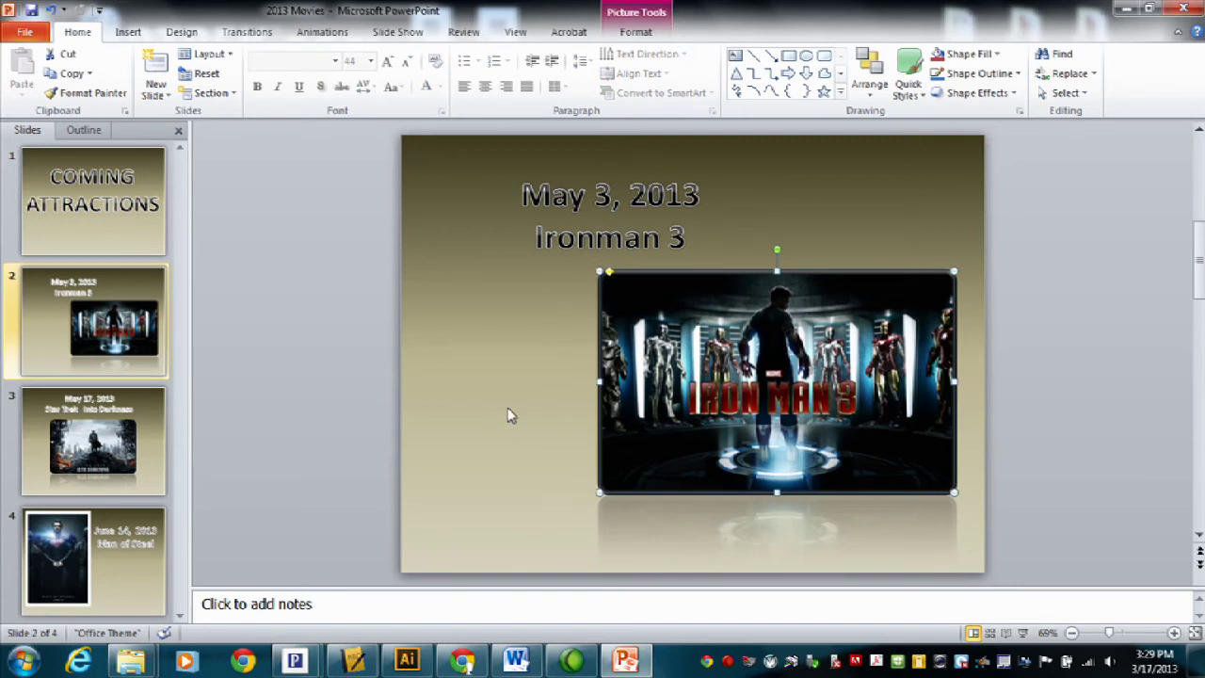
left_click(573, 243)
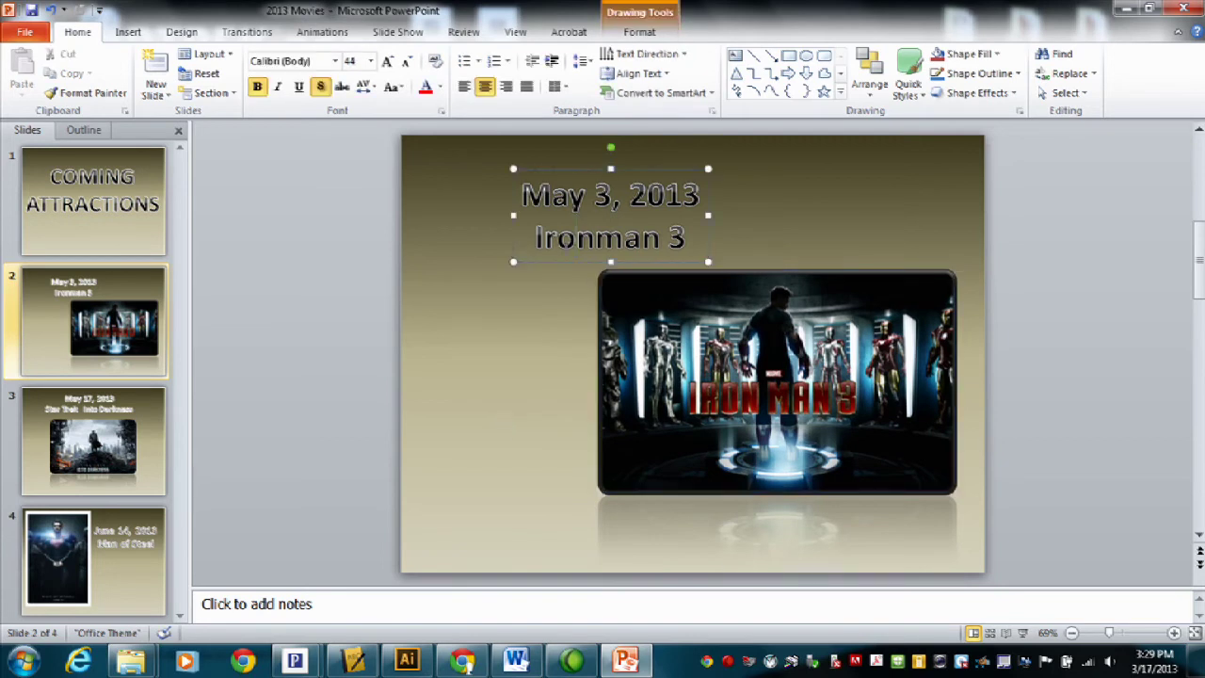
left_click(704, 393)
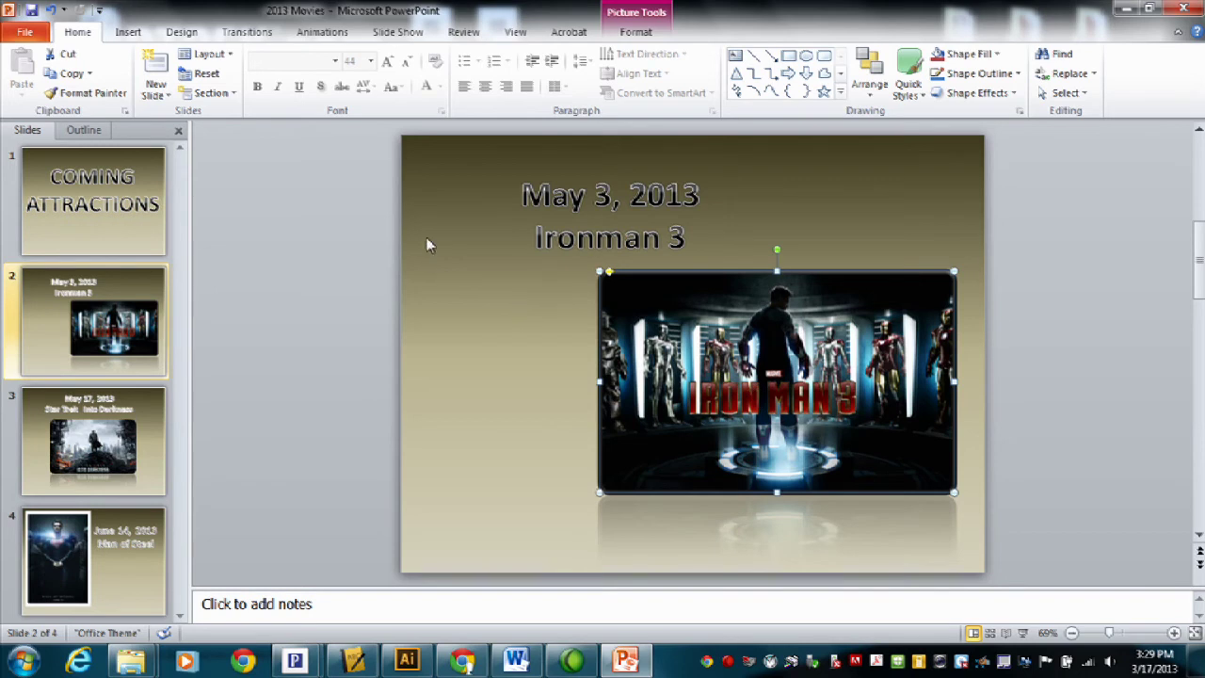
left_click(322, 32)
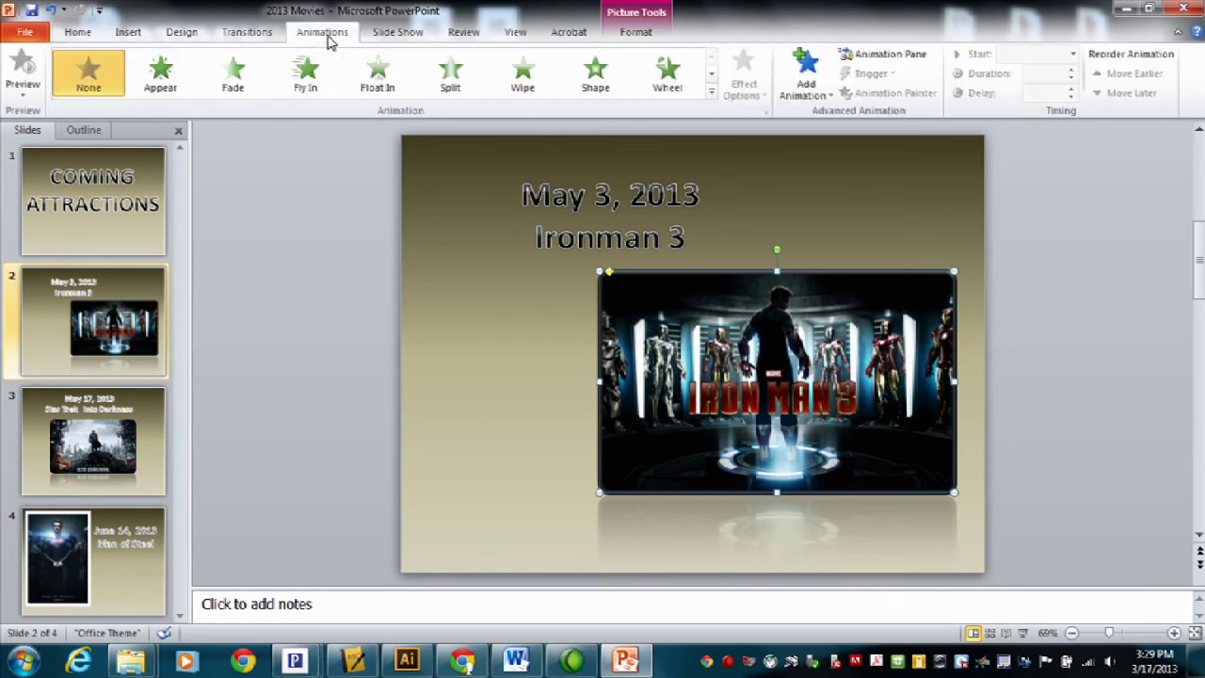
- Give the Ironman 3 poster a Float In entrance, floating up, starting After Previous
left_click(712, 94)
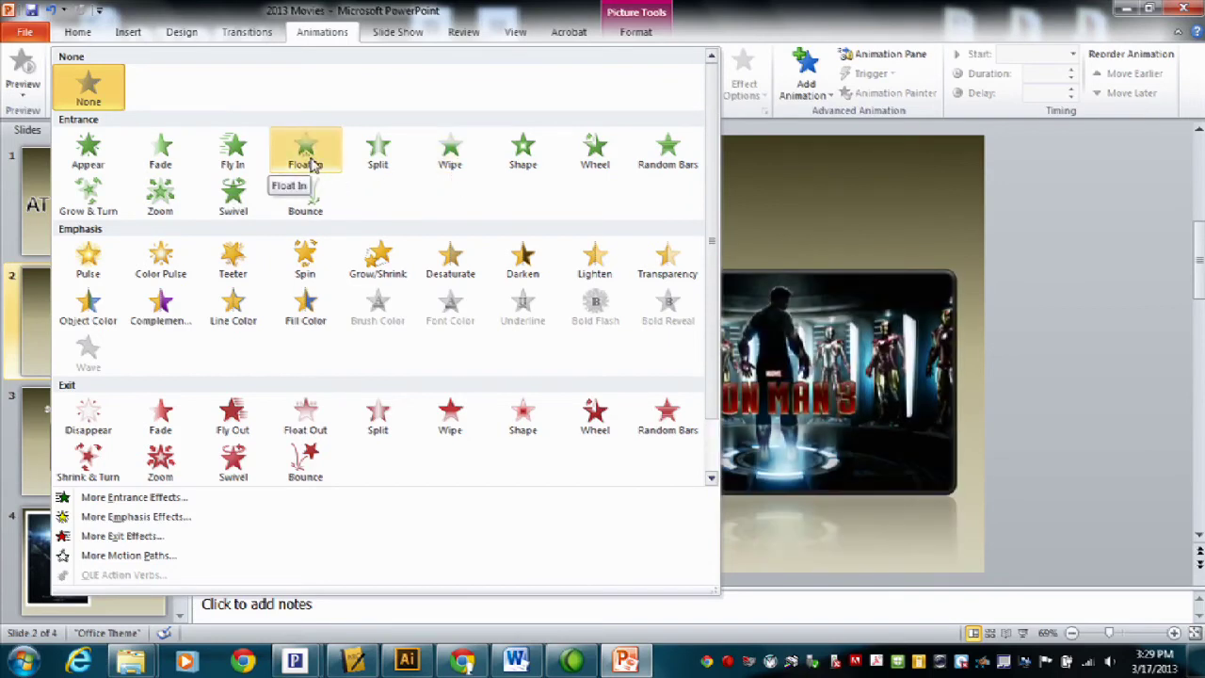
left_click(311, 158)
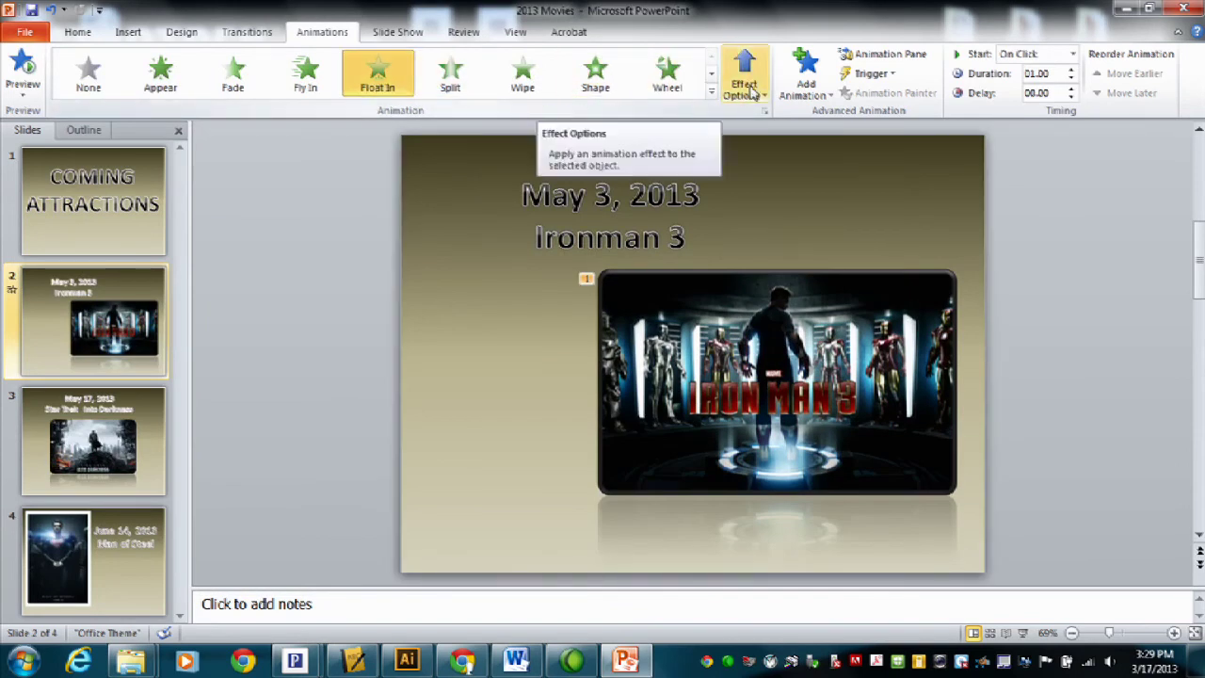
left_click(752, 92)
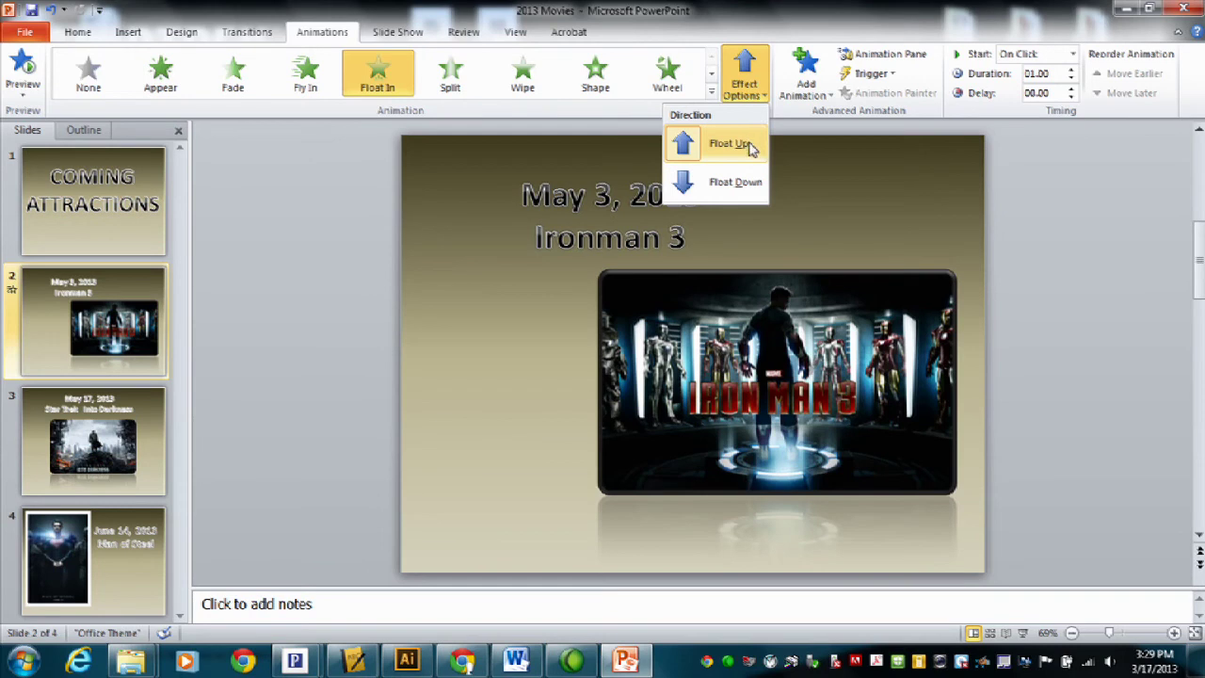
left_click(744, 145)
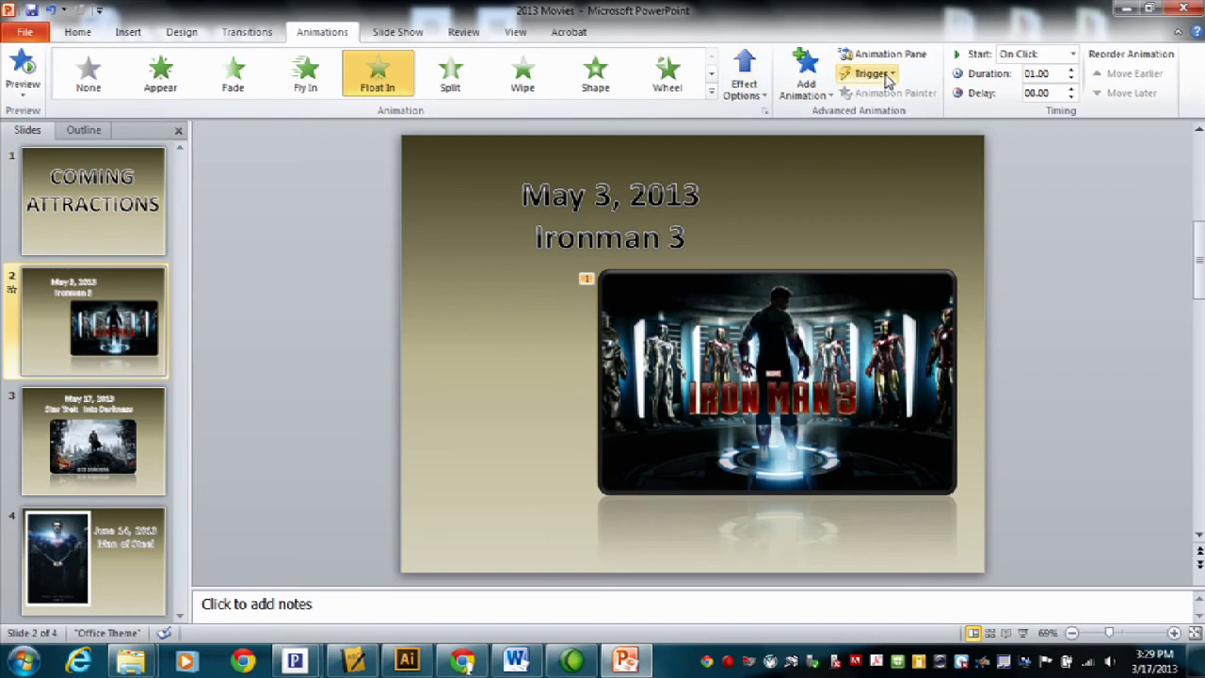
left_click(1047, 56)
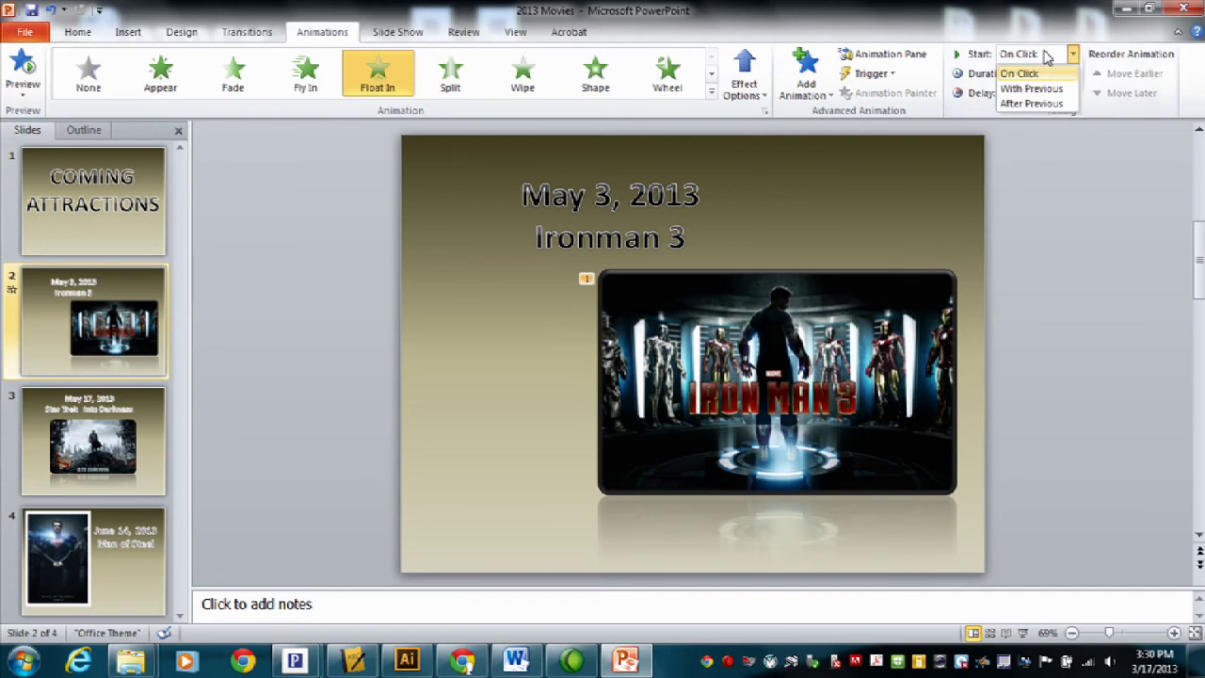
left_click(1040, 104)
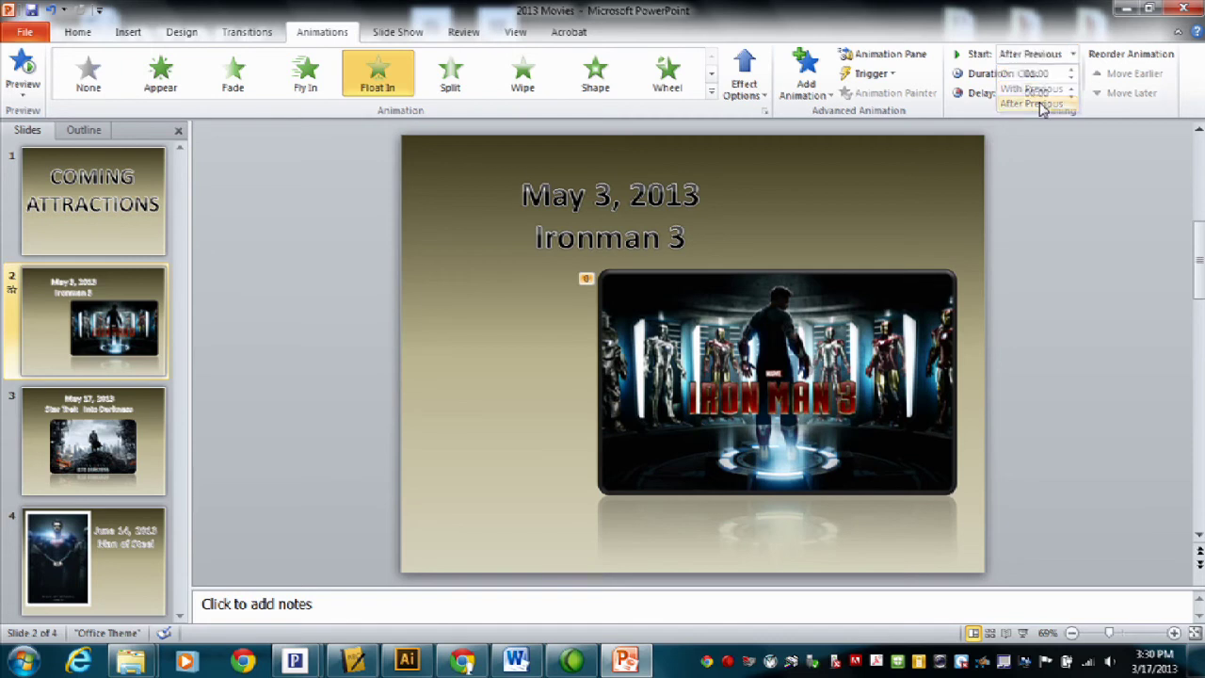
left_click(1071, 55)
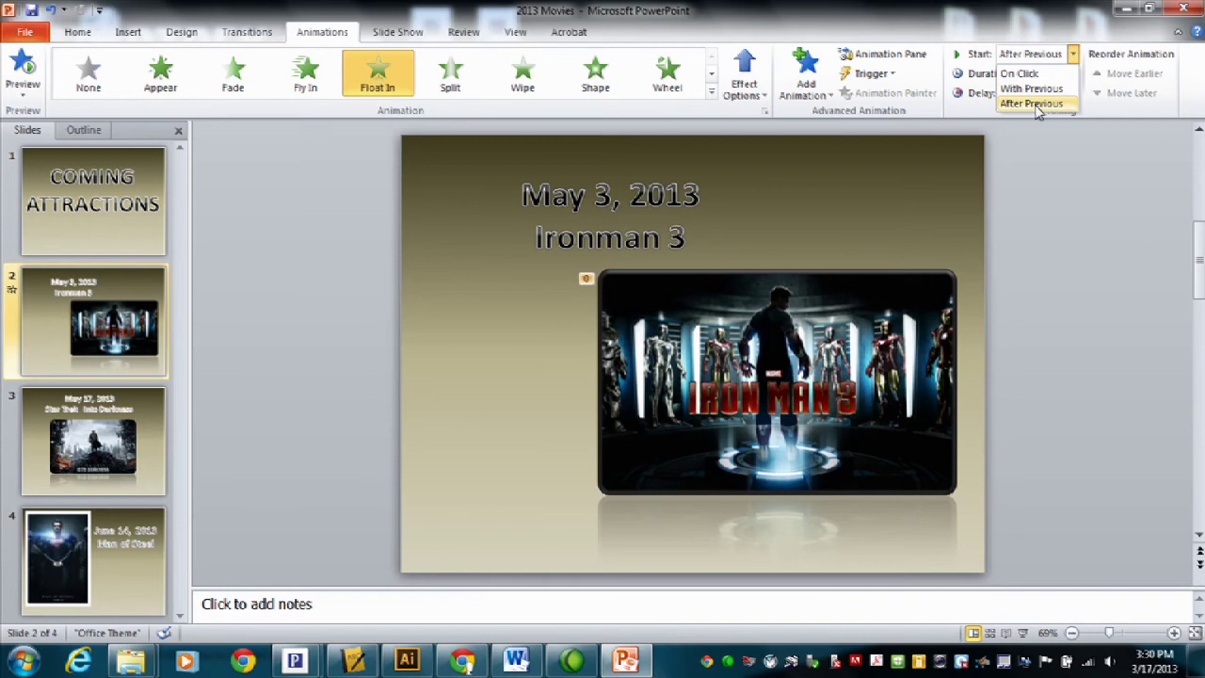
left_click(1037, 105)
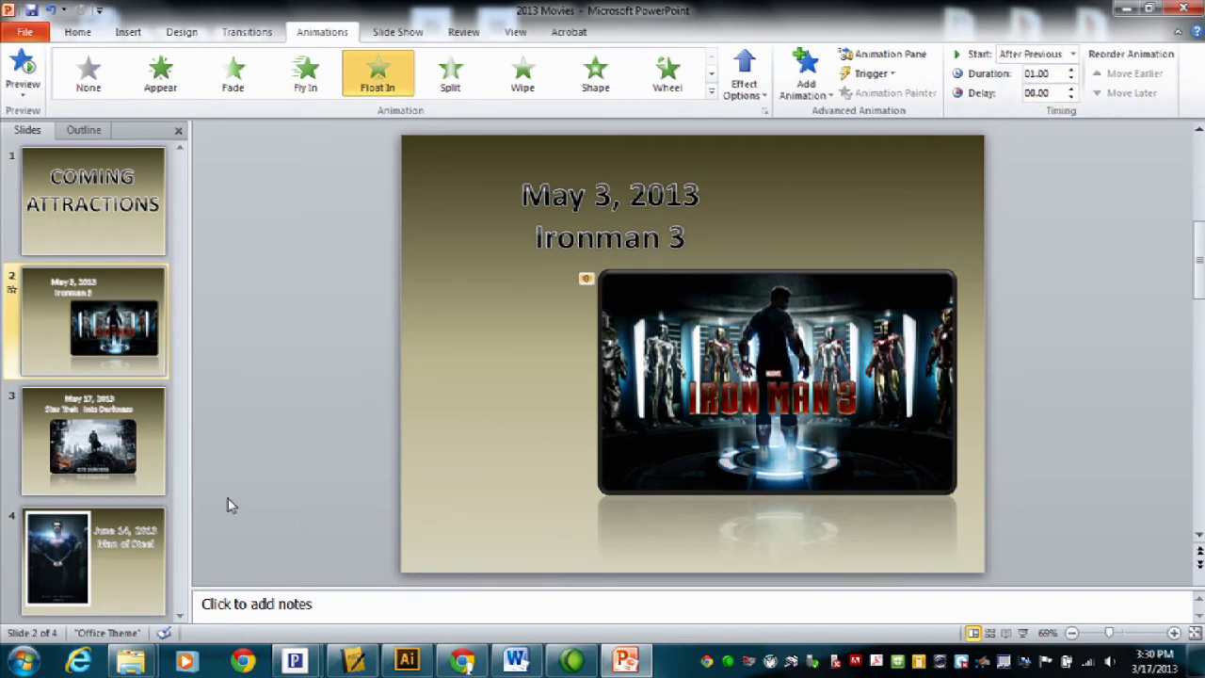
left_click(97, 450)
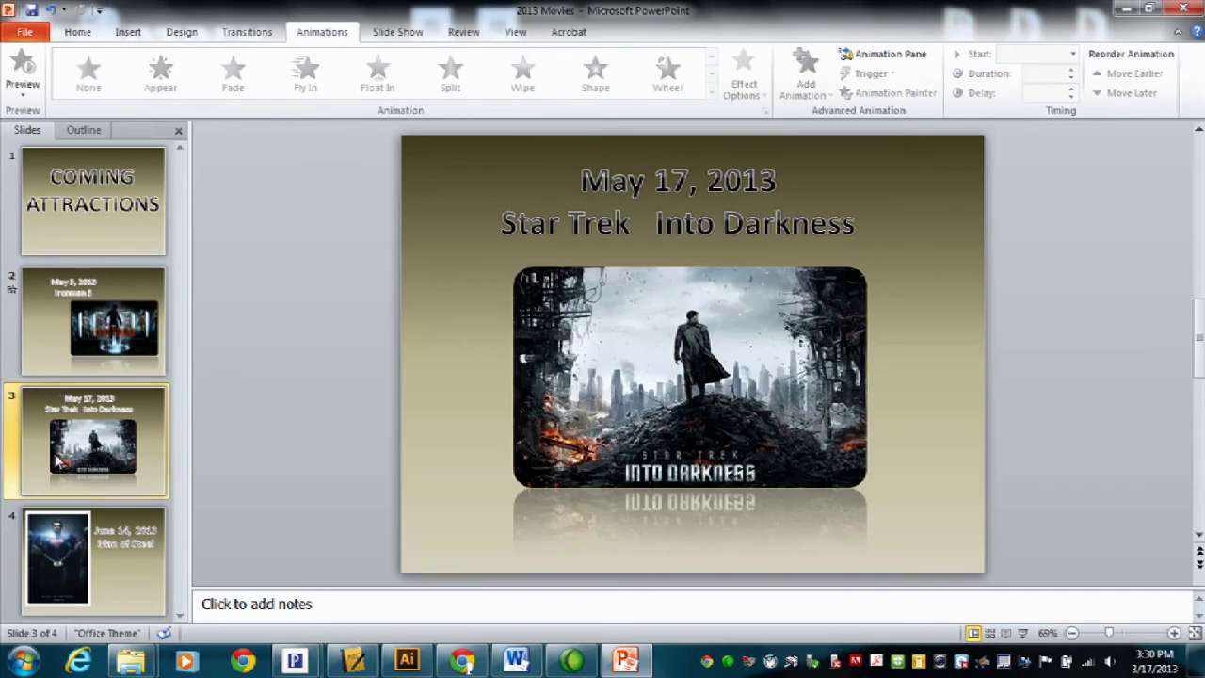
- Give the Star Trek poster a Split entrance, Horizontal In, starting After Previous
left_click(682, 354)
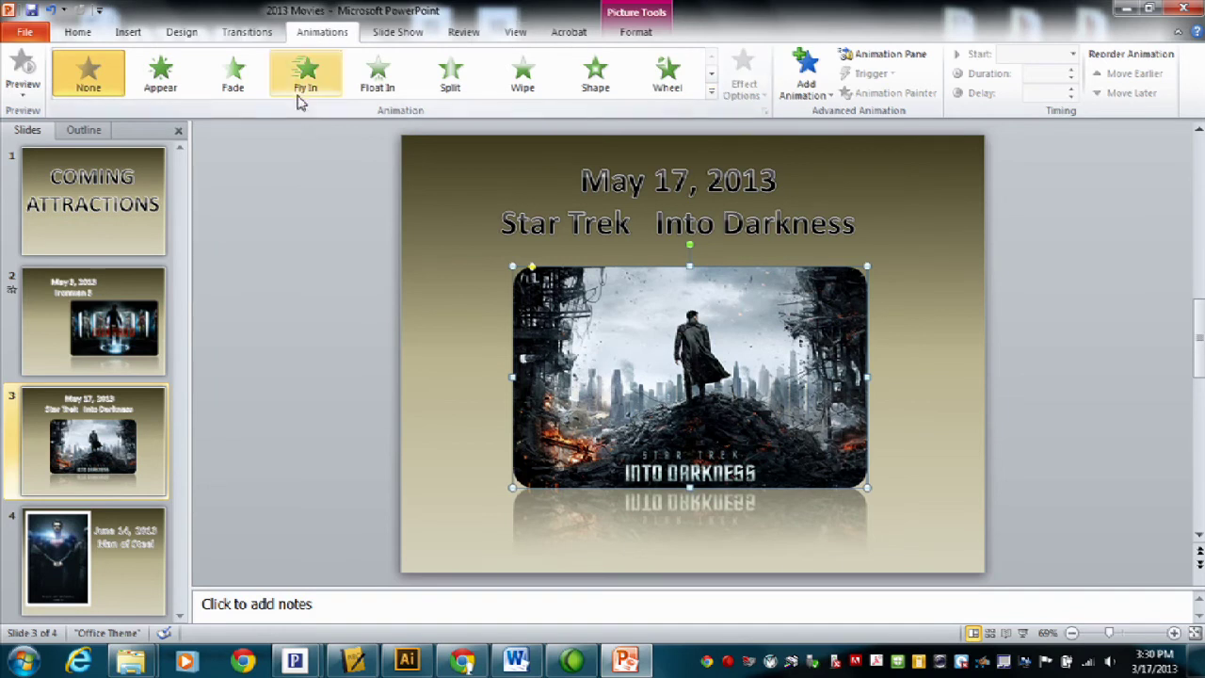
left_click(459, 75)
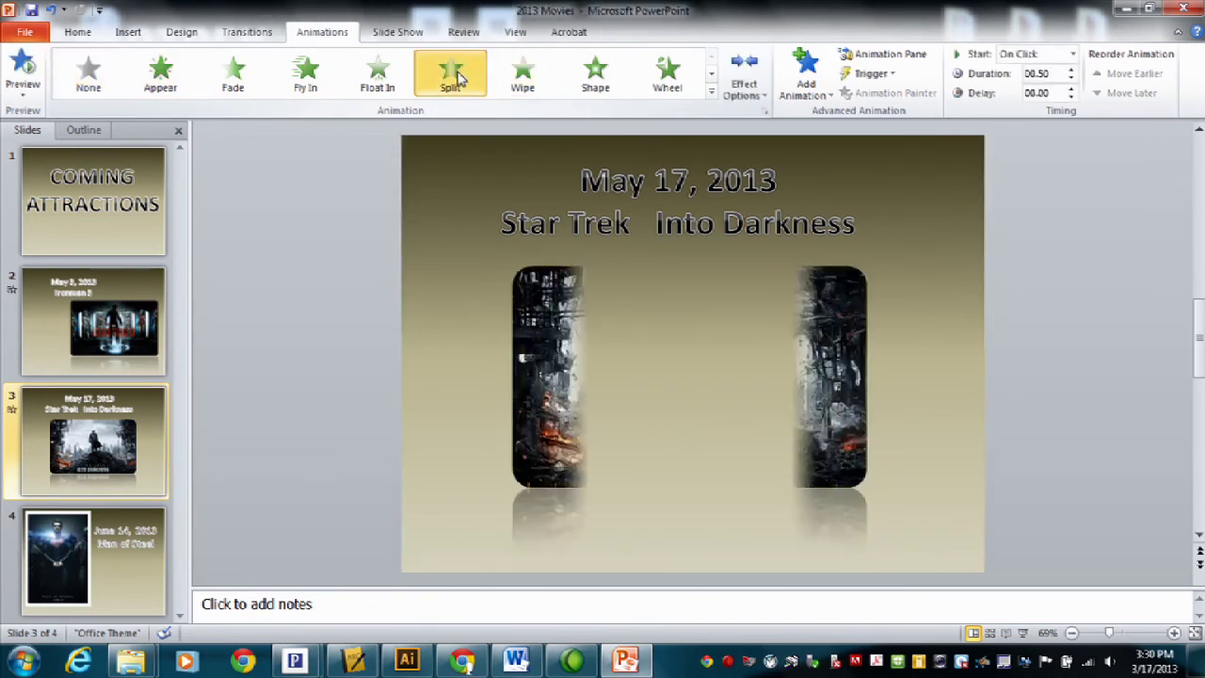
left_click(744, 87)
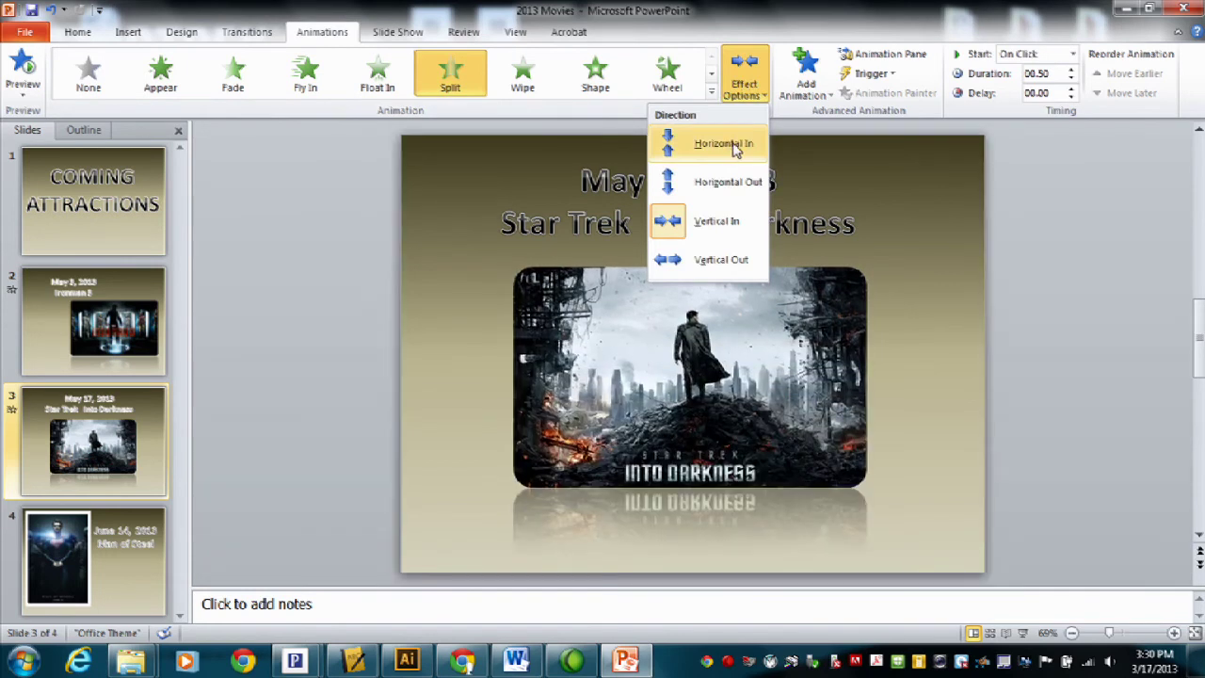
left_click(735, 146)
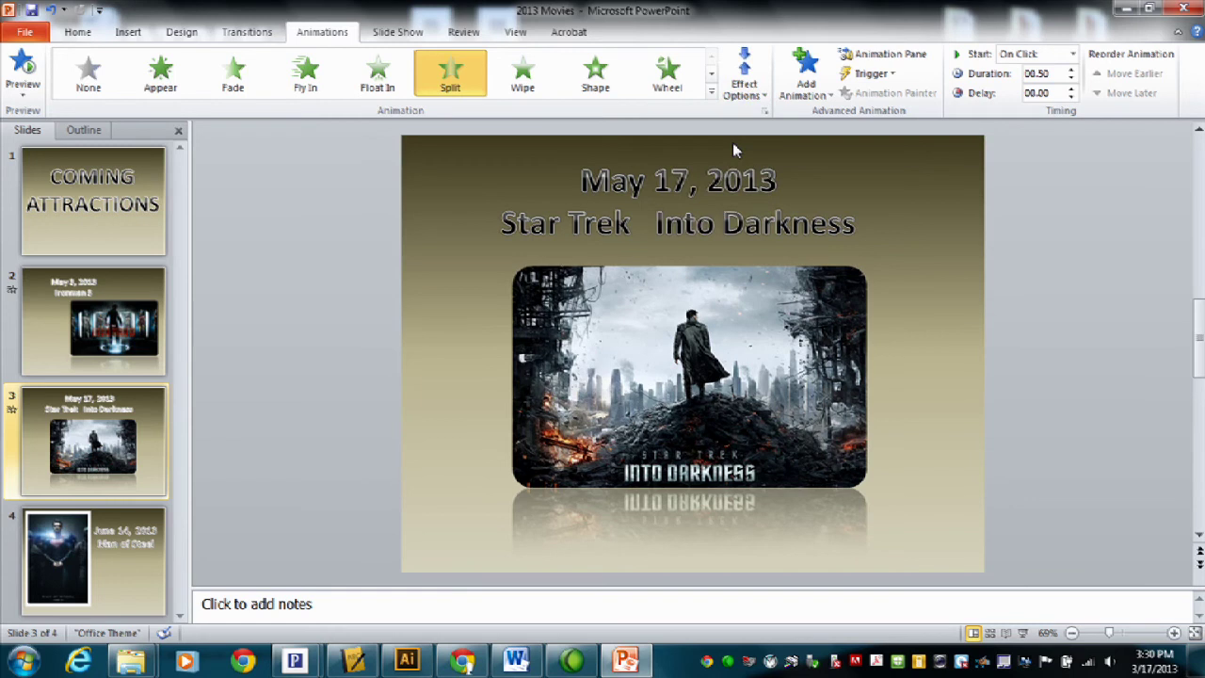
left_click(1015, 56)
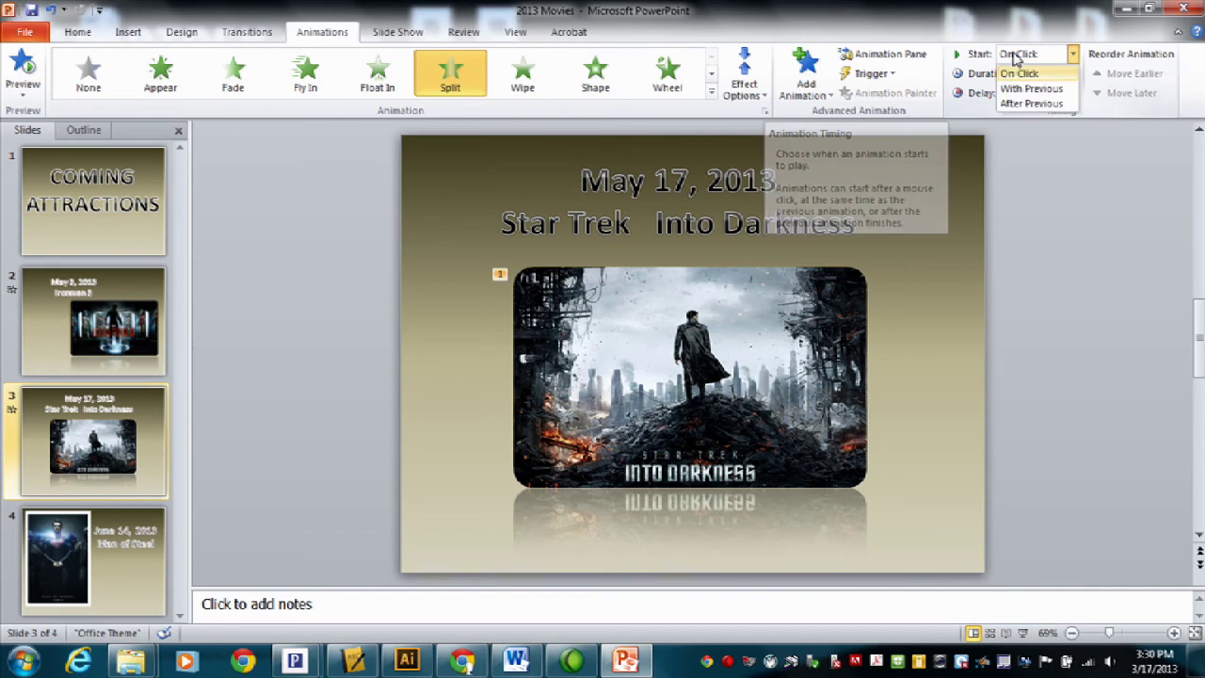
left_click(1009, 105)
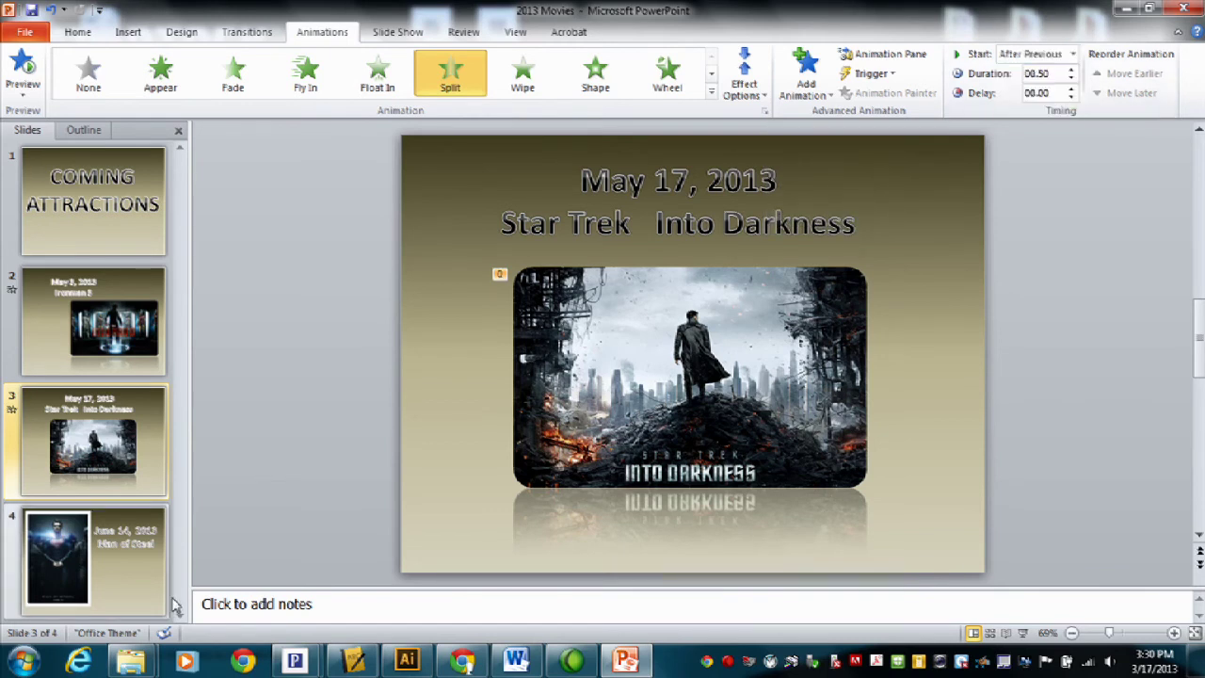
left_click(62, 565)
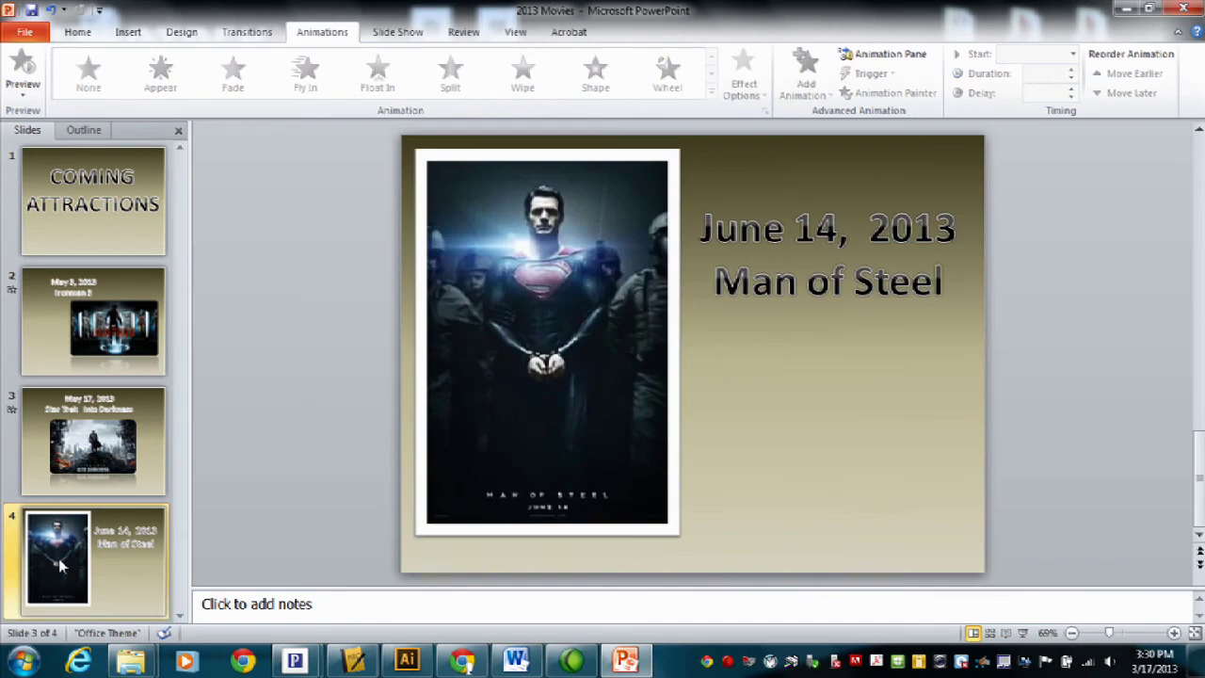
left_click(597, 336)
- Give the Man of Steel poster a 2-spoke Wheel entrance starting After Previous
left_click(877, 288)
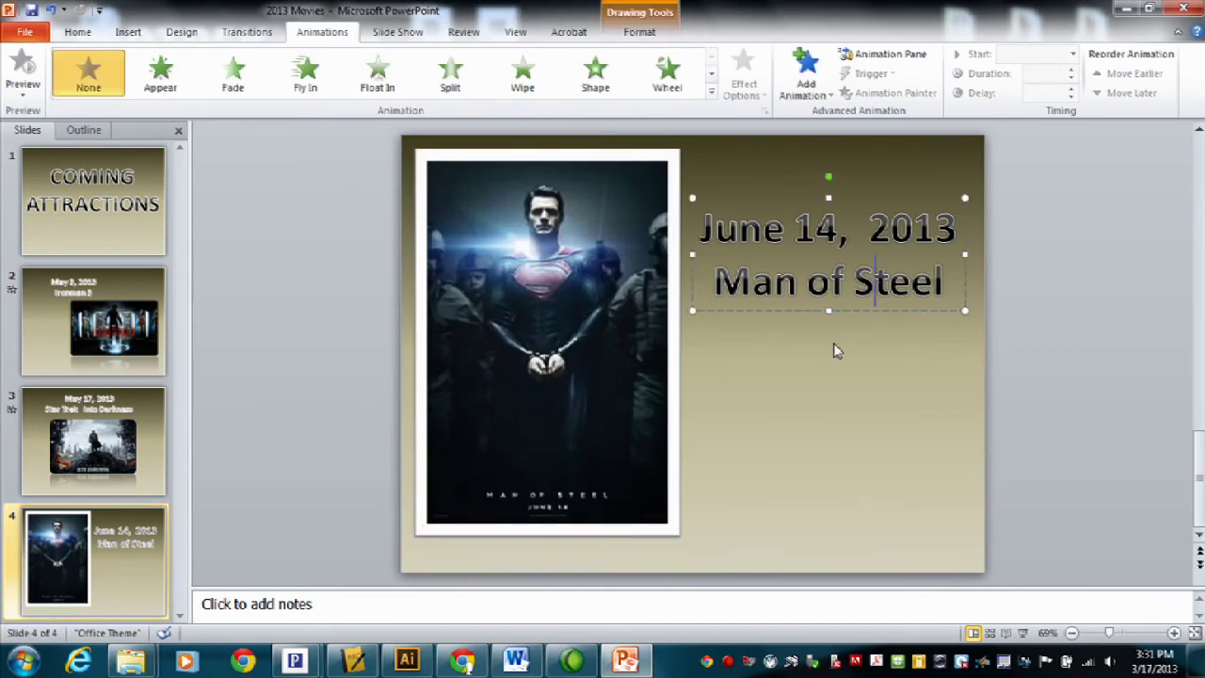
left_click(597, 359)
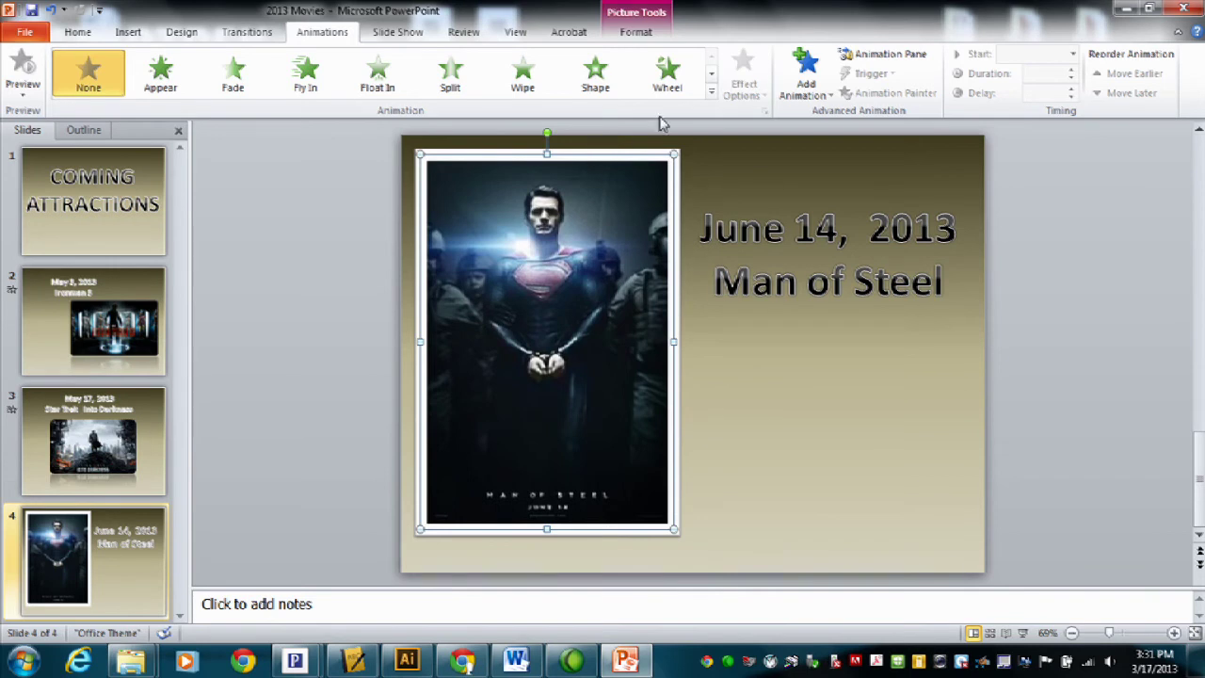
left_click(678, 85)
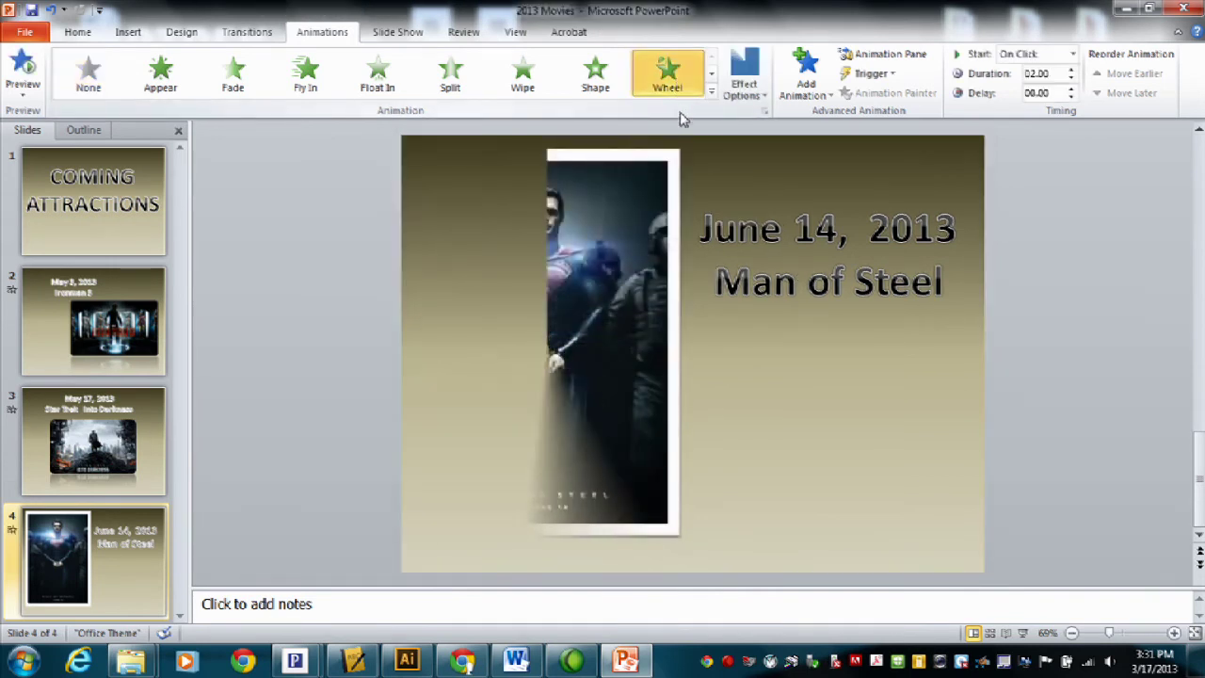
left_click(748, 94)
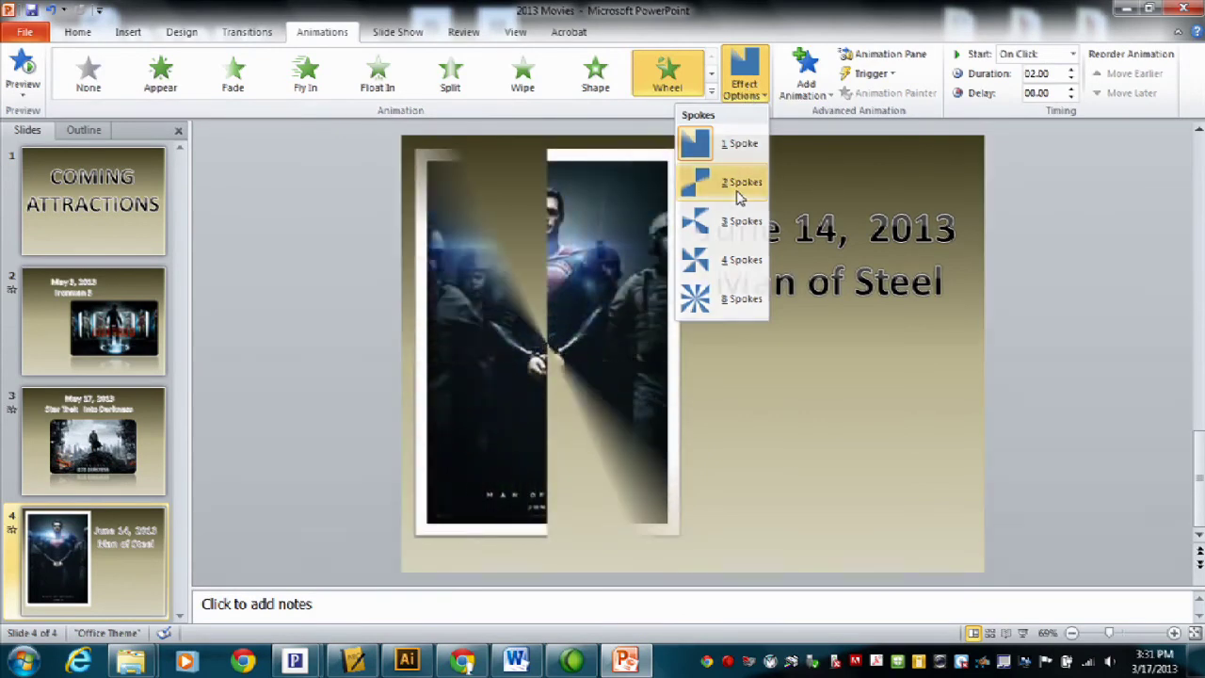
left_click(738, 185)
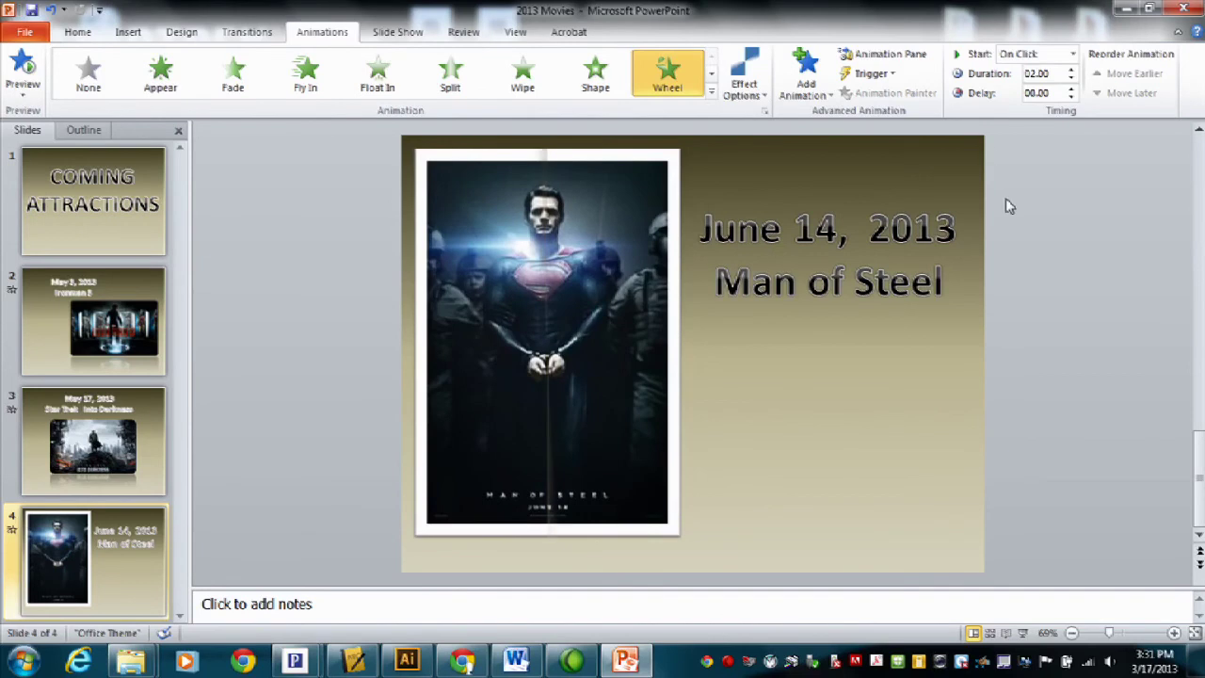
left_click(1031, 54)
left_click(1032, 103)
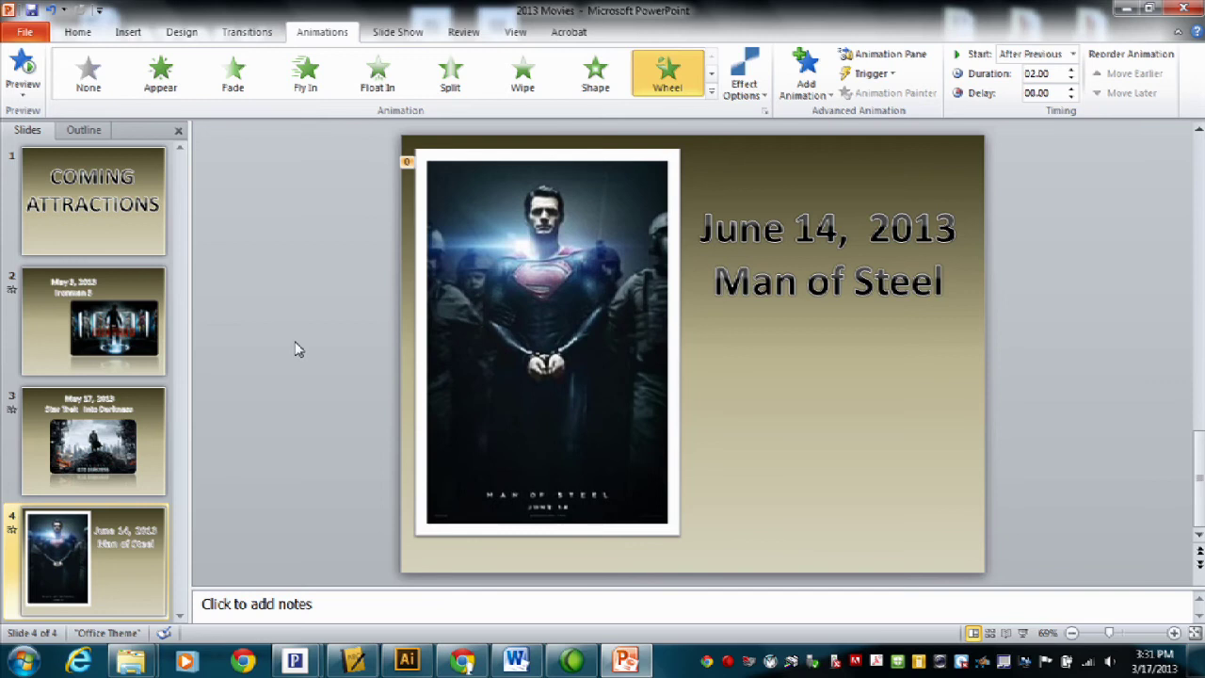
left_click(238, 34)
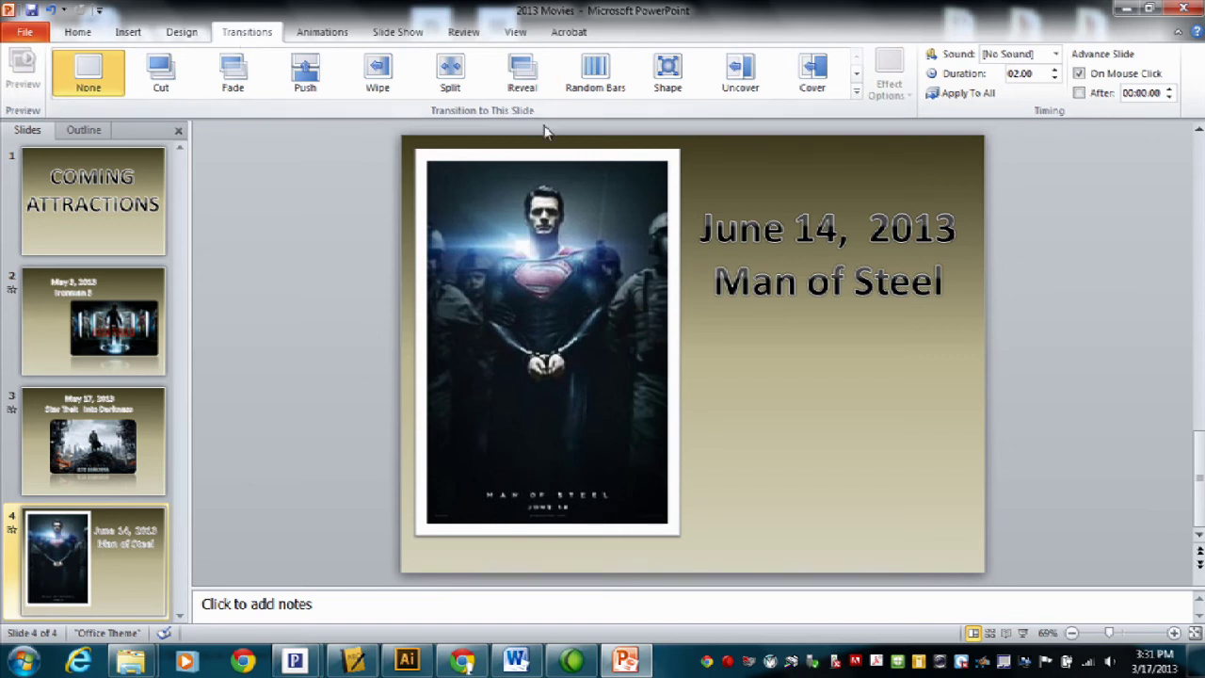
- Apply a Ripple transition from the bottom-right to slide 4
left_click(857, 95)
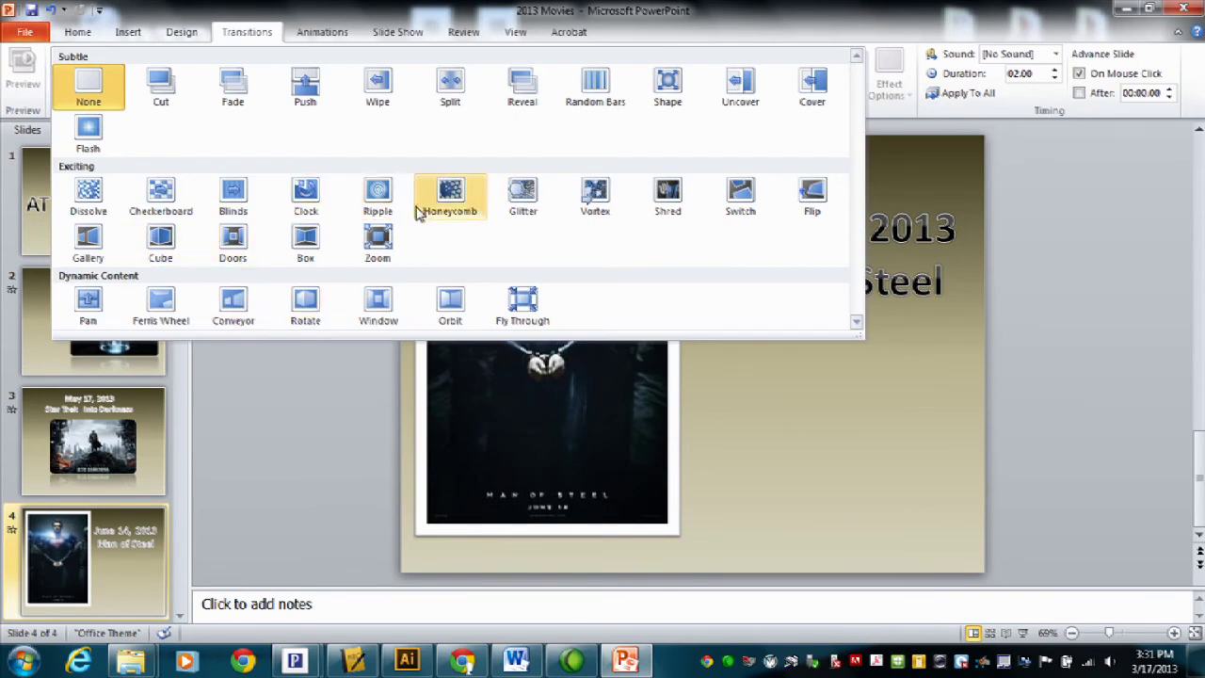
left_click(378, 199)
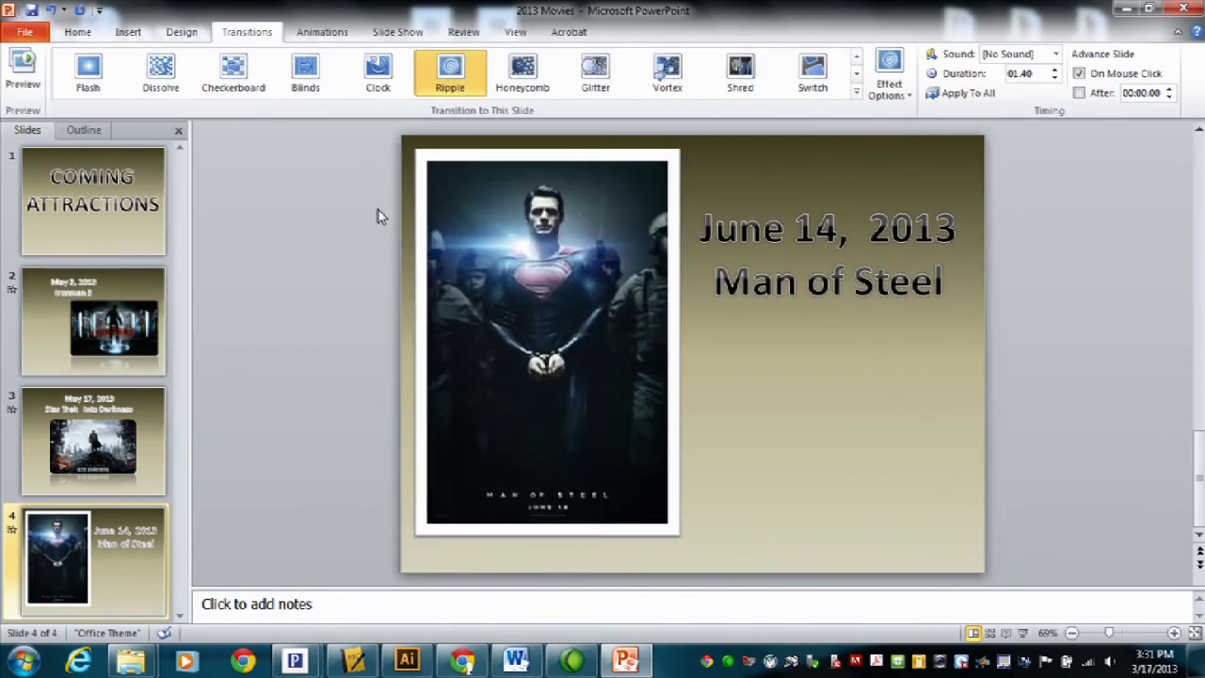
left_click(889, 92)
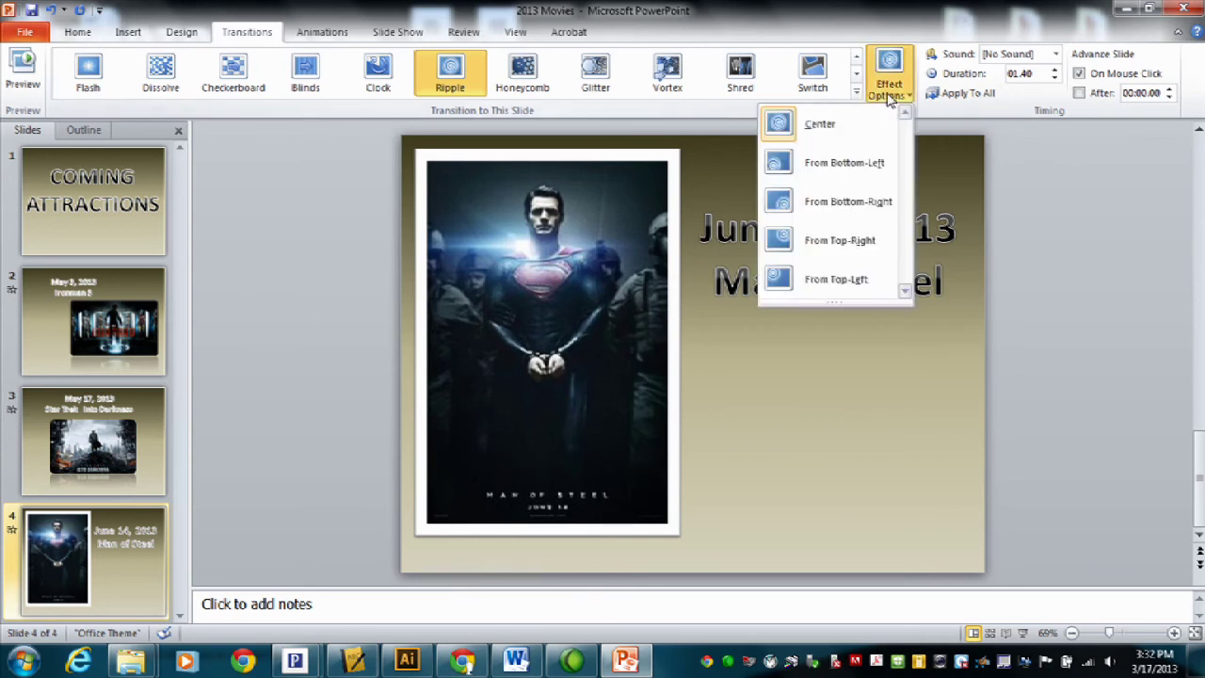
left_click(841, 204)
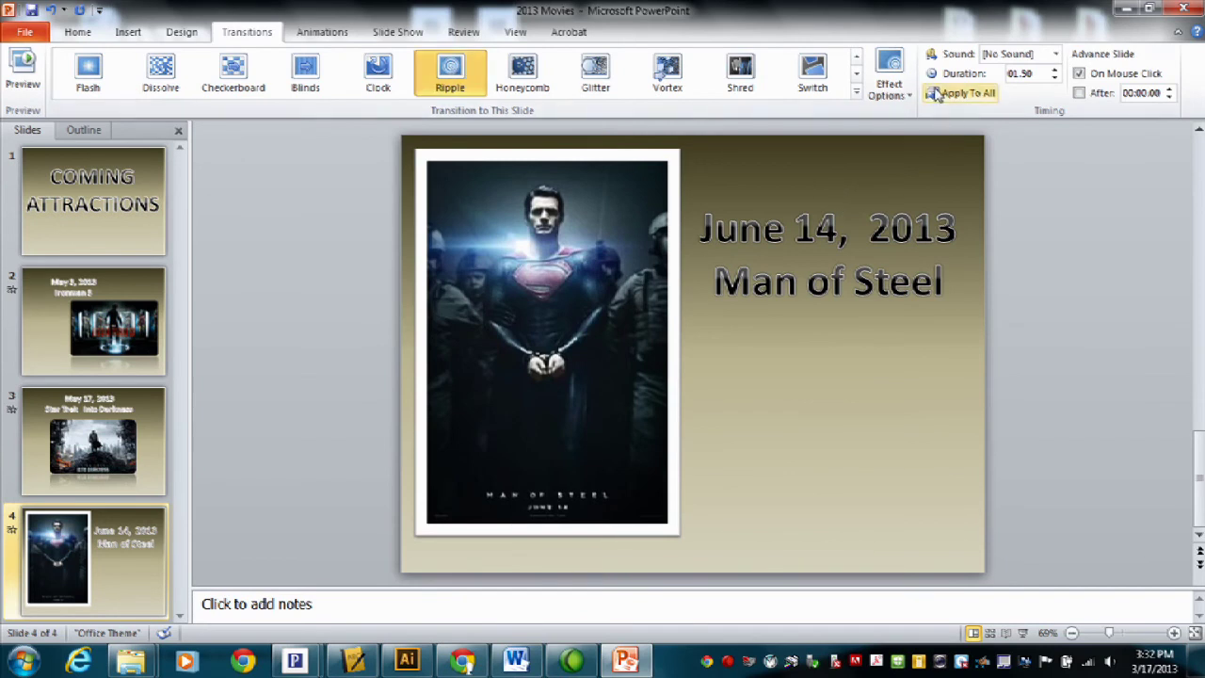
- Advance slides automatically after 00:03.00 instead of on click, and apply to all slides
left_click(1080, 75)
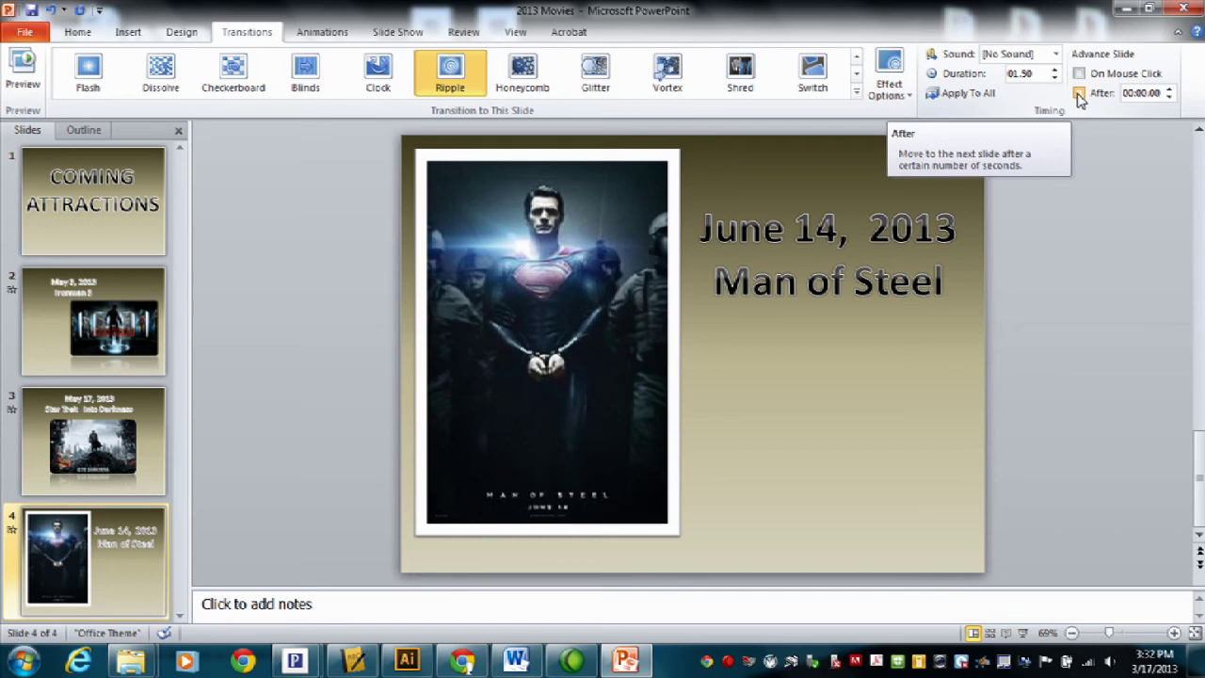
left_click(1079, 93)
left_click(1171, 89)
left_click(1170, 90)
left_click(1170, 90)
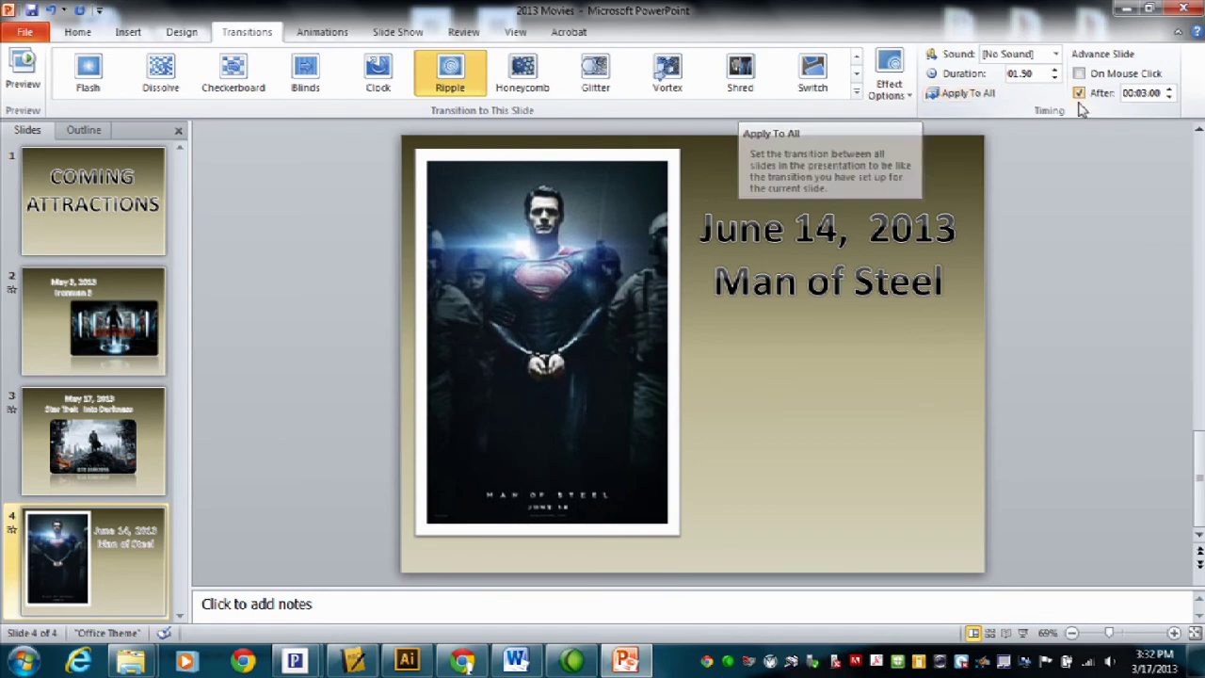
left_click(953, 98)
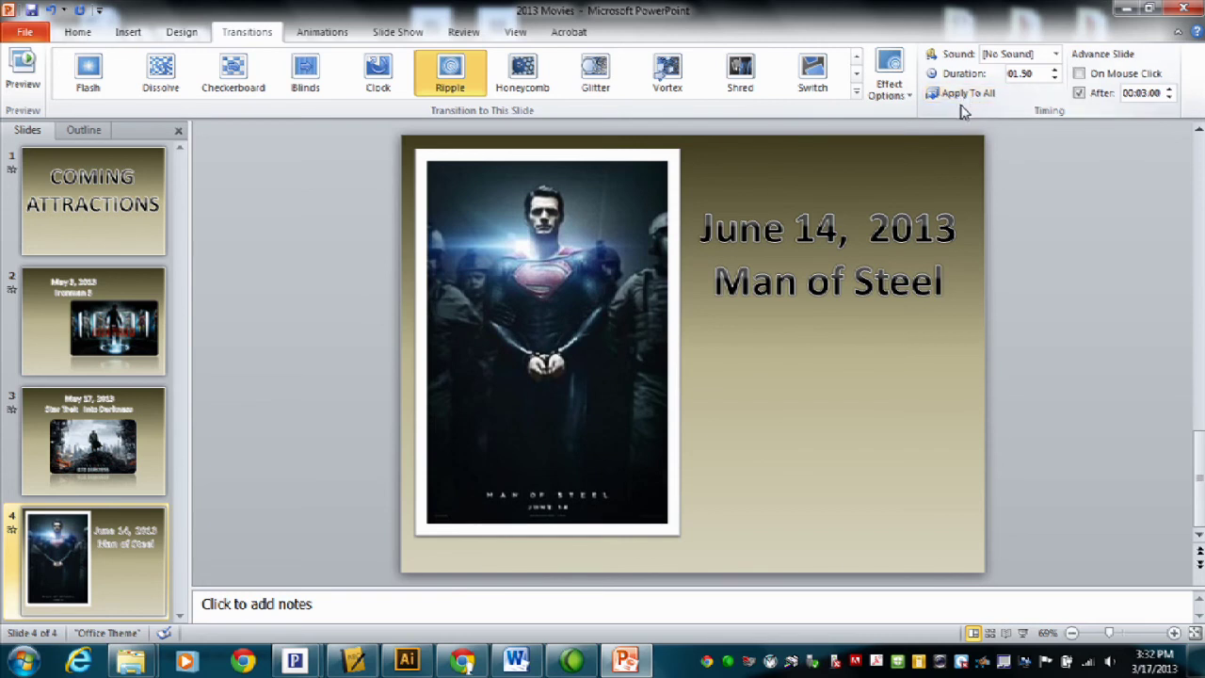
- Play the slide show to its end, then return to editing view with Slide Show options
key("F5")
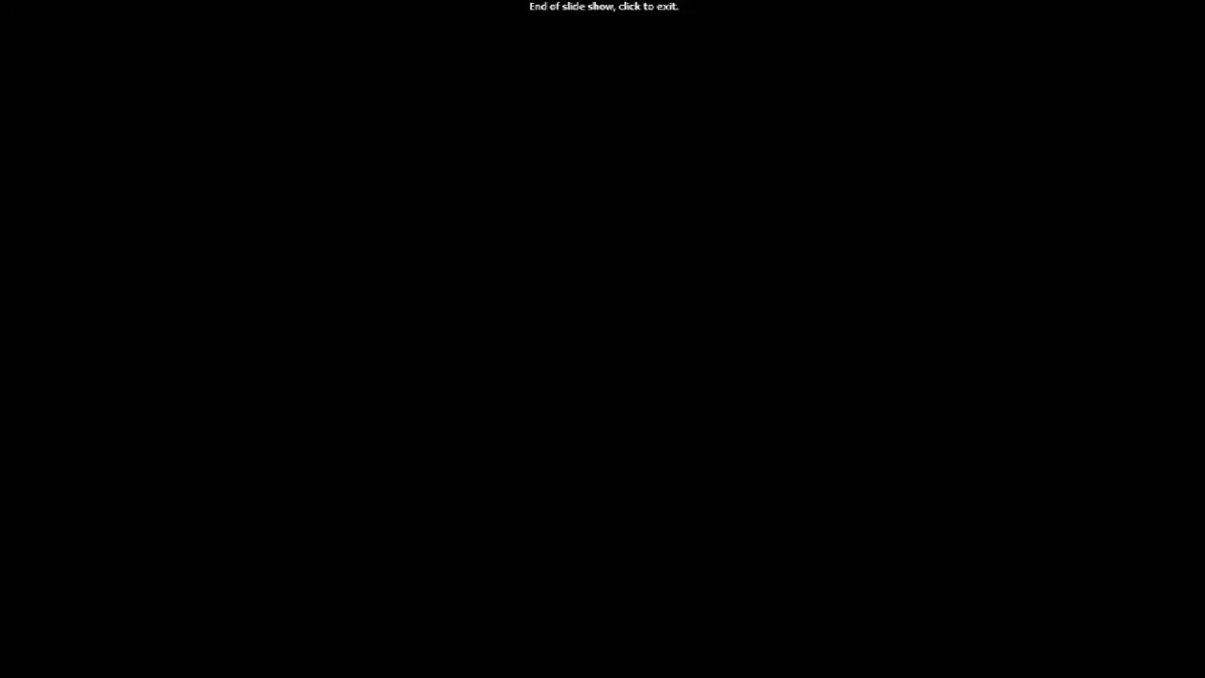
left_click(975, 113)
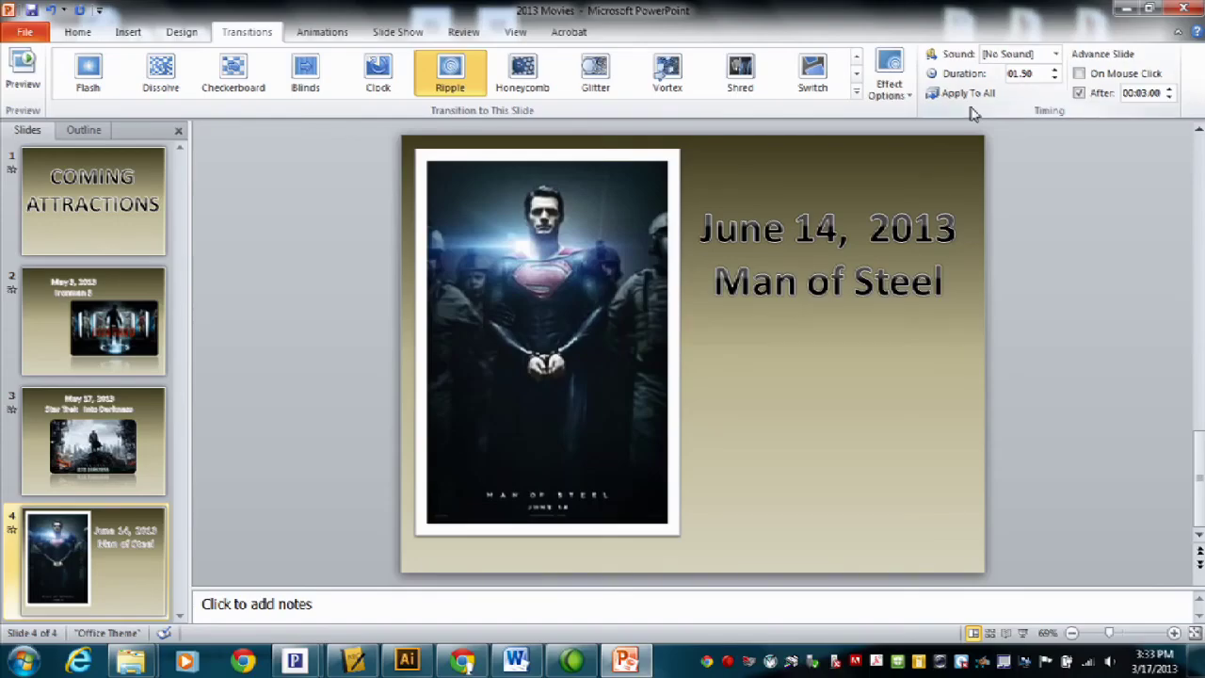
left_click(399, 32)
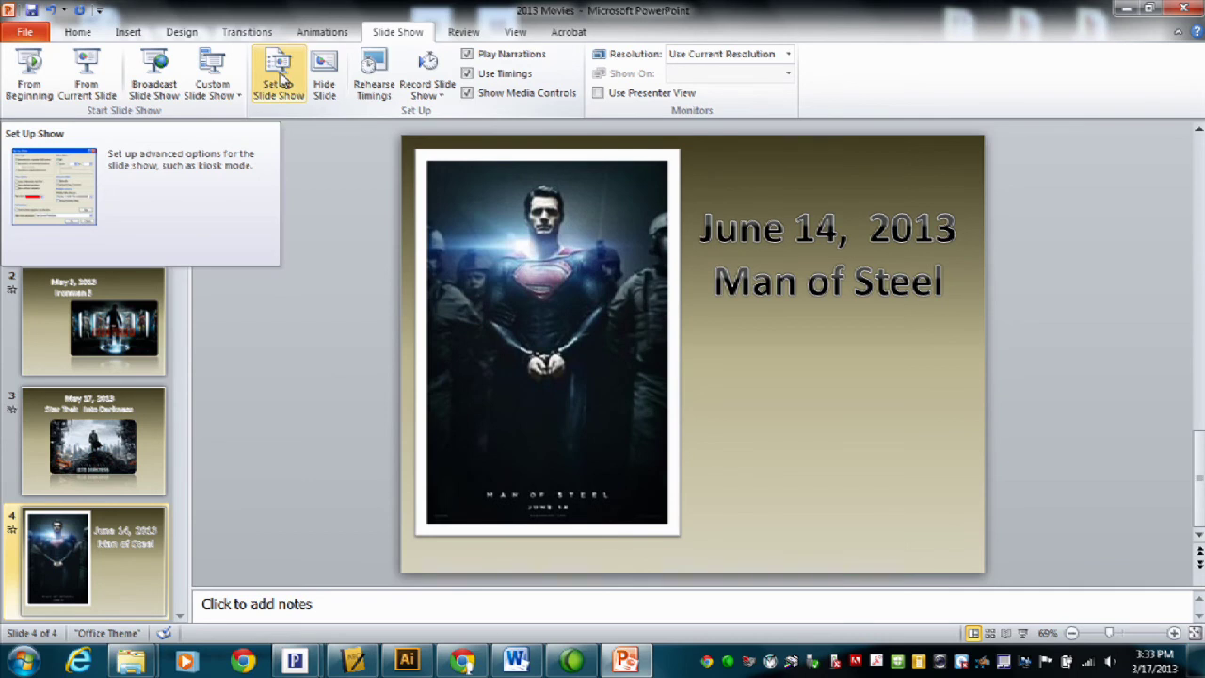
- Enable 'Loop continuously until Esc' in the Set Up Slide Show settings
left_click(282, 80)
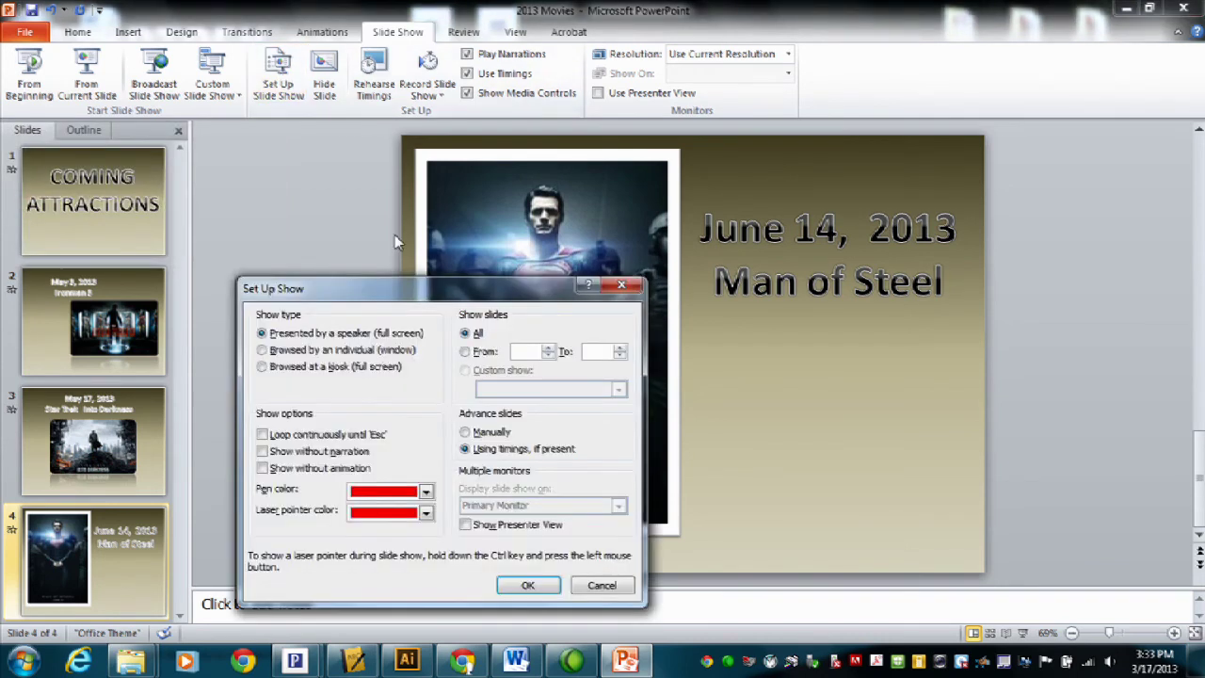
left_click(265, 440)
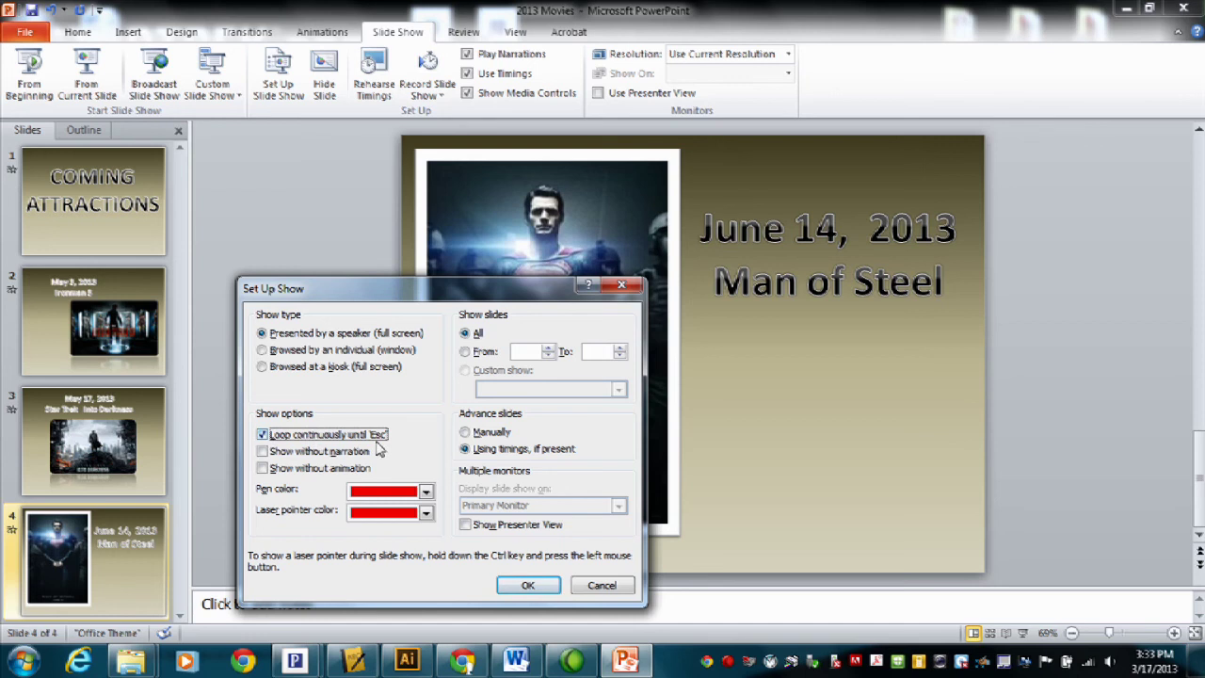
left_click(541, 585)
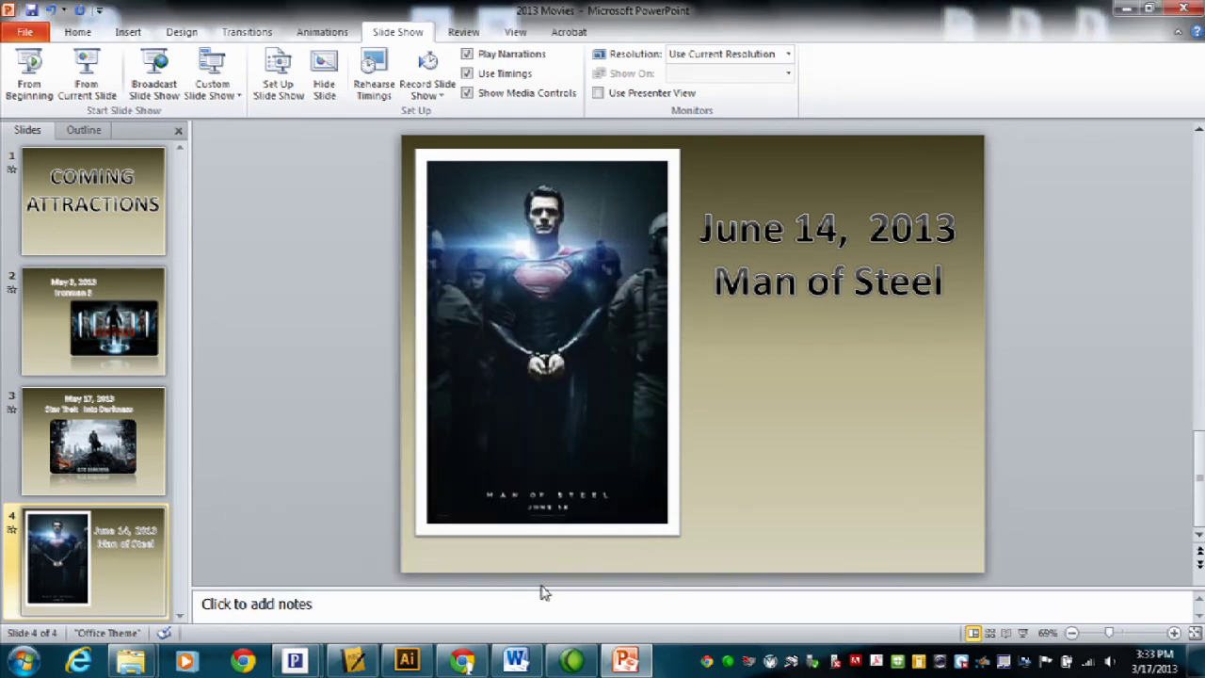
- Play the looping slide show from the first slide with F5
key("F5")
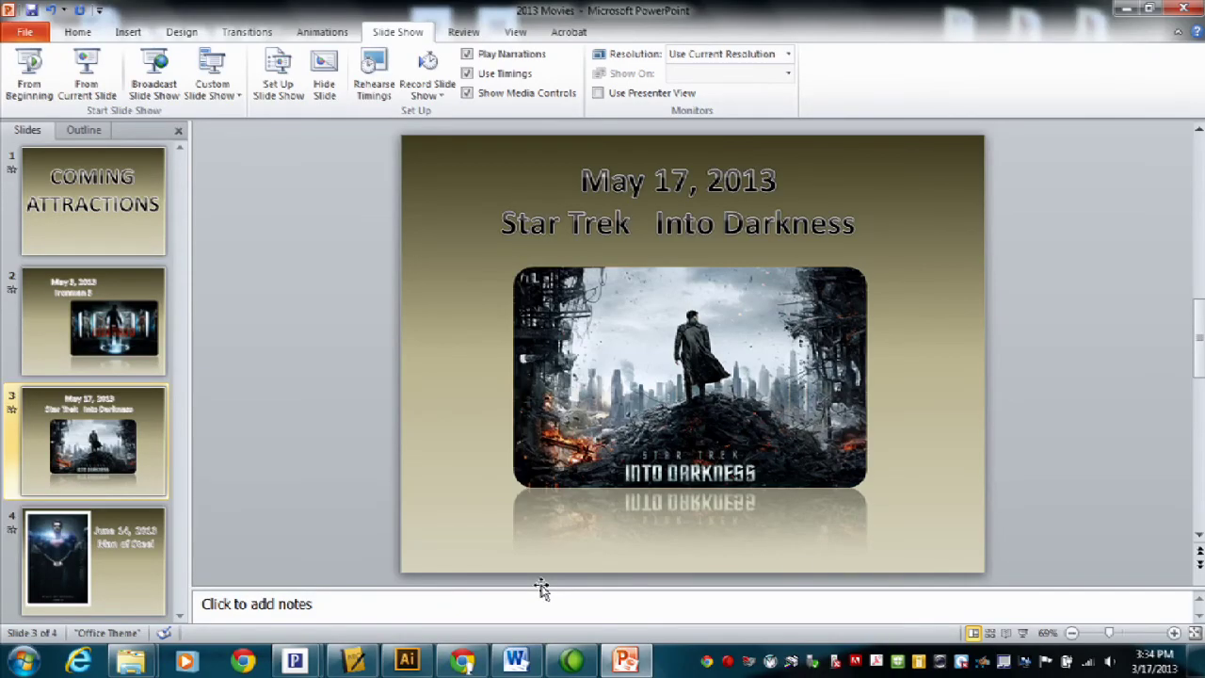
left_click(26, 34)
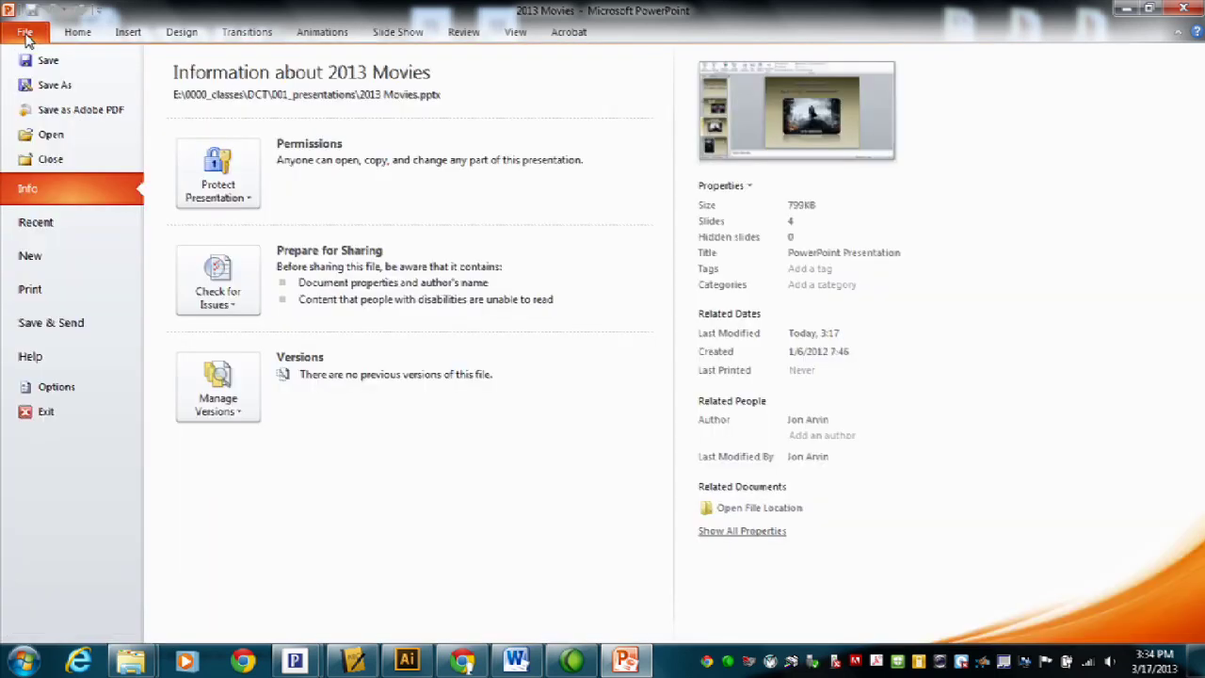
left_click(47, 85)
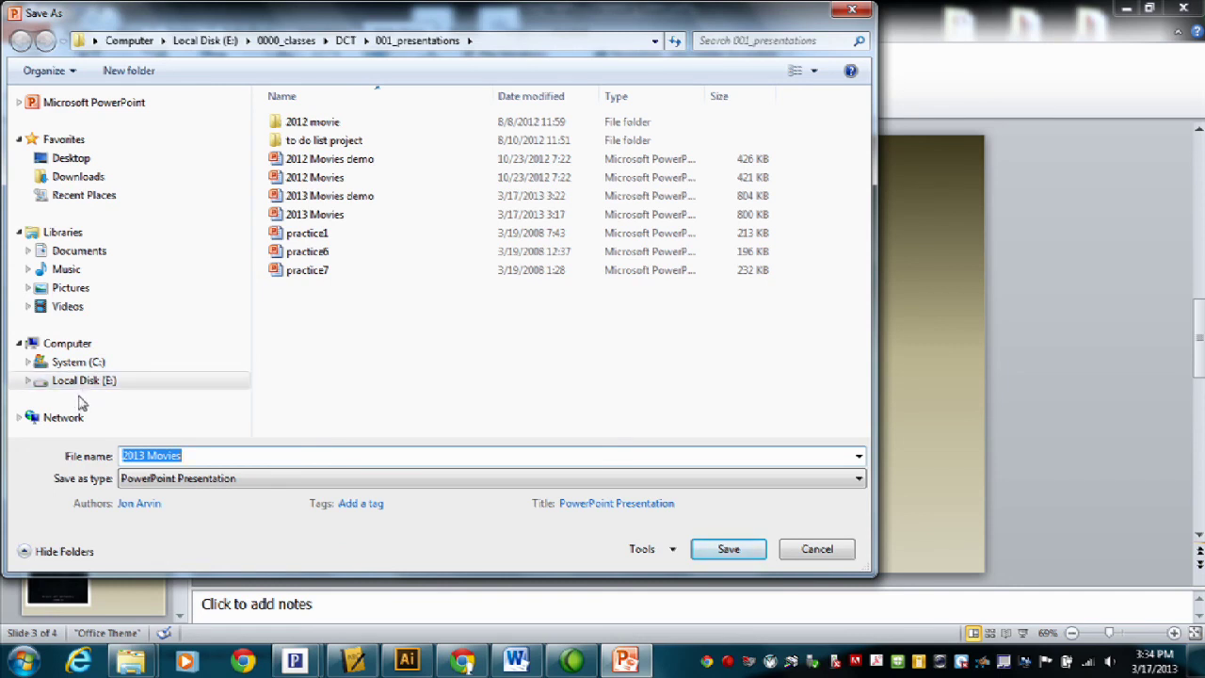
left_click(199, 455)
left_click_drag(198, 456, 102, 458)
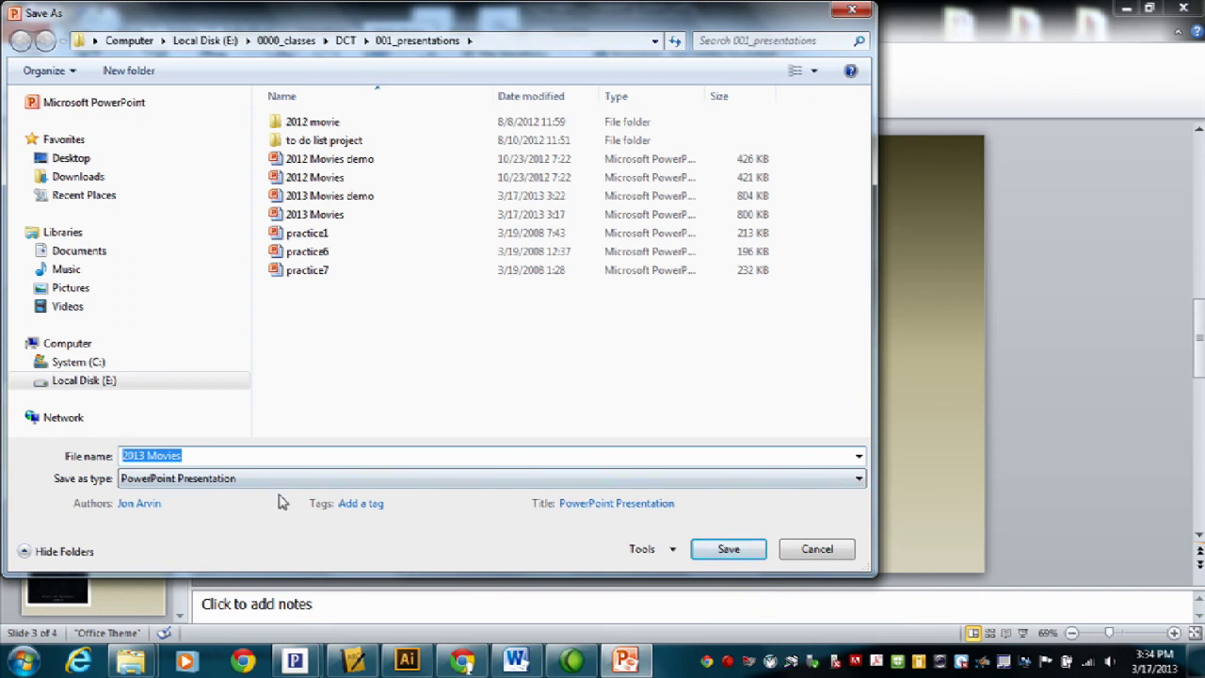
left_click(810, 554)
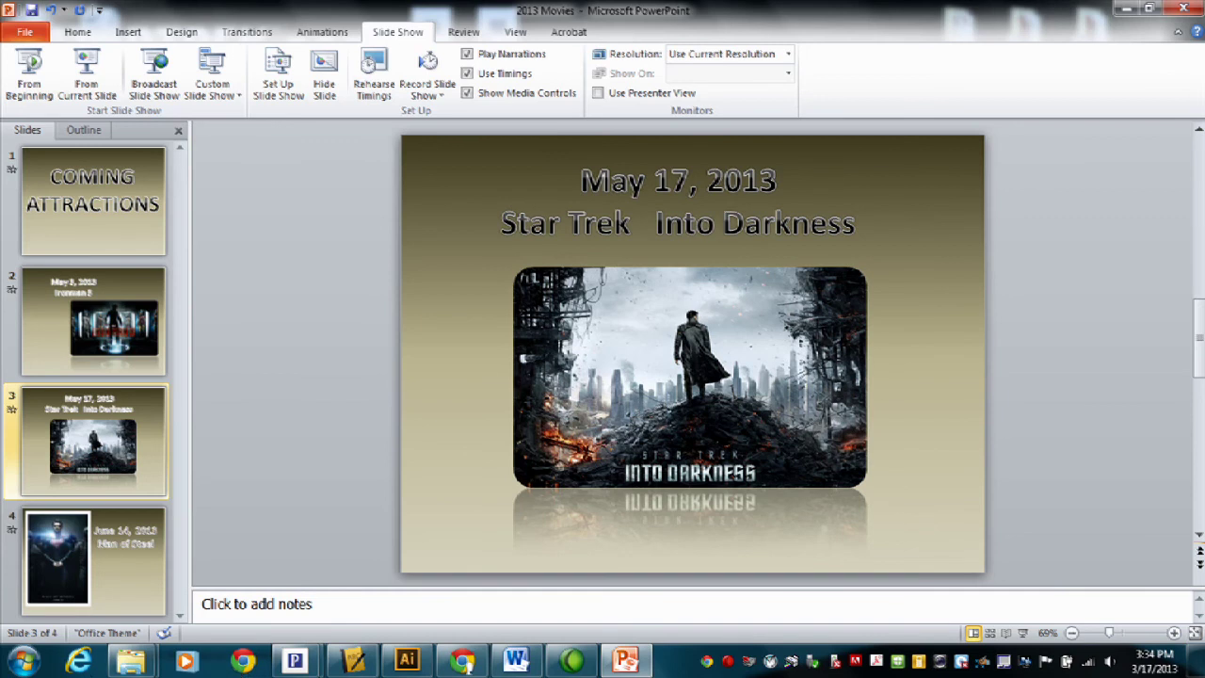
- Browse to Local Disk (E:) > 0000_classes > DCT > 001_presentations
left_click(22, 662)
left_click(313, 406)
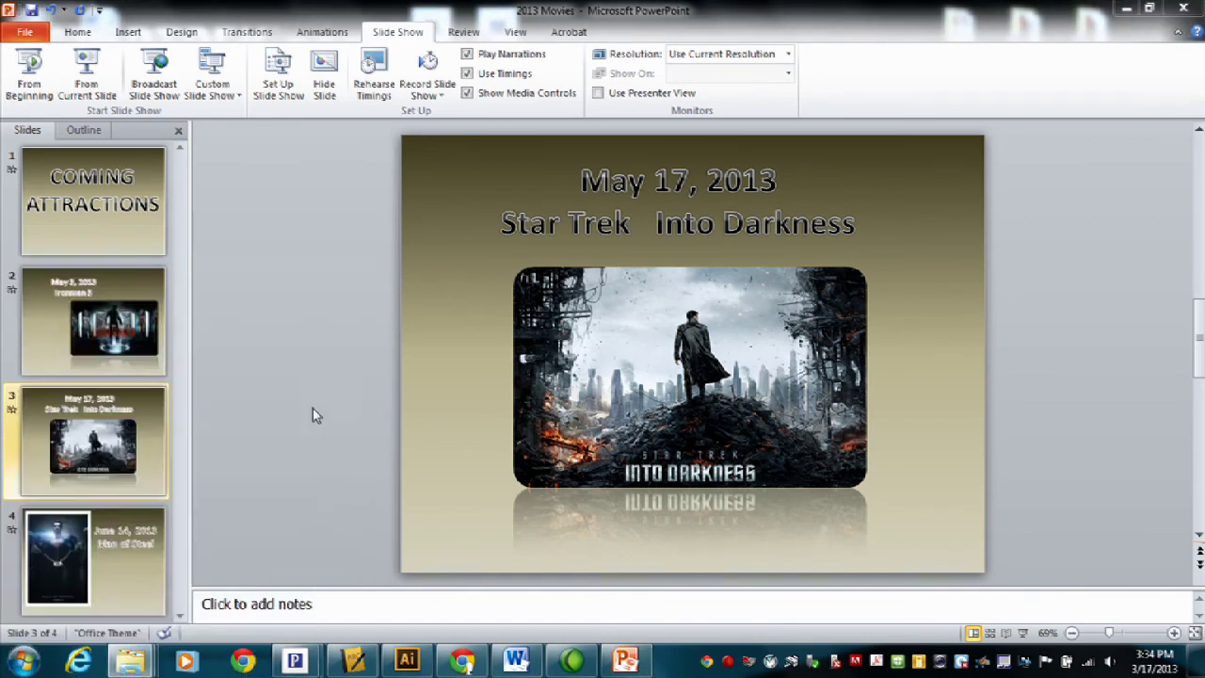
double_click(576, 452)
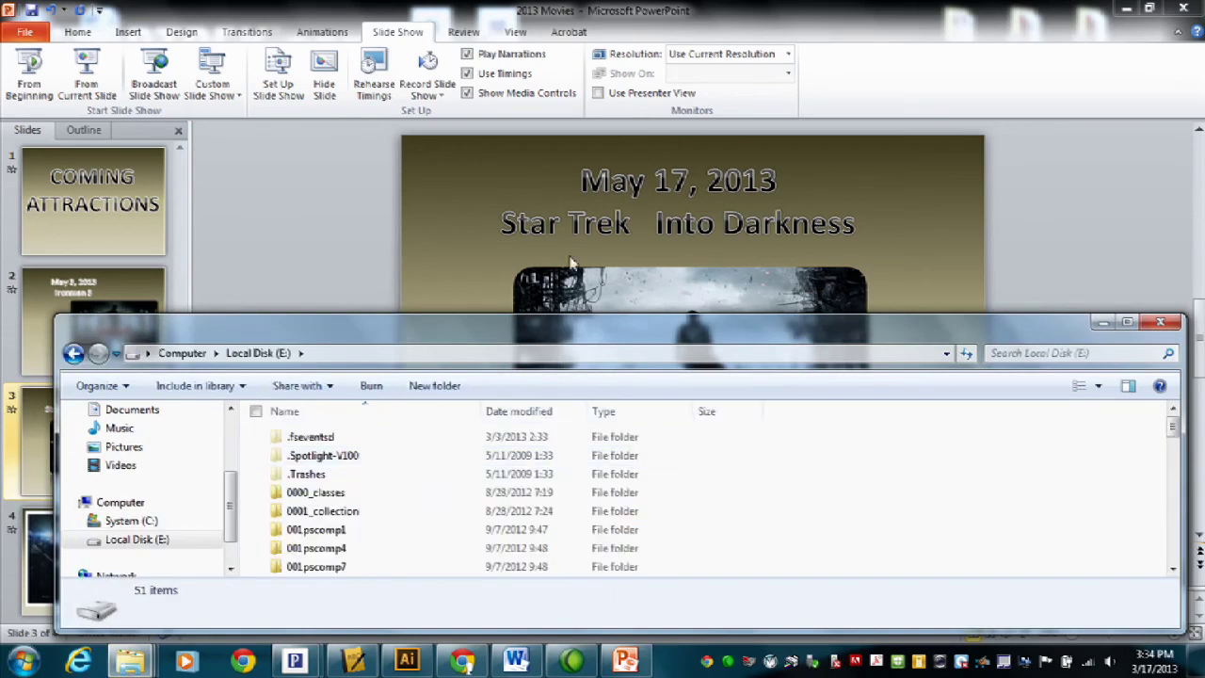
double_click(345, 492)
double_click(318, 475)
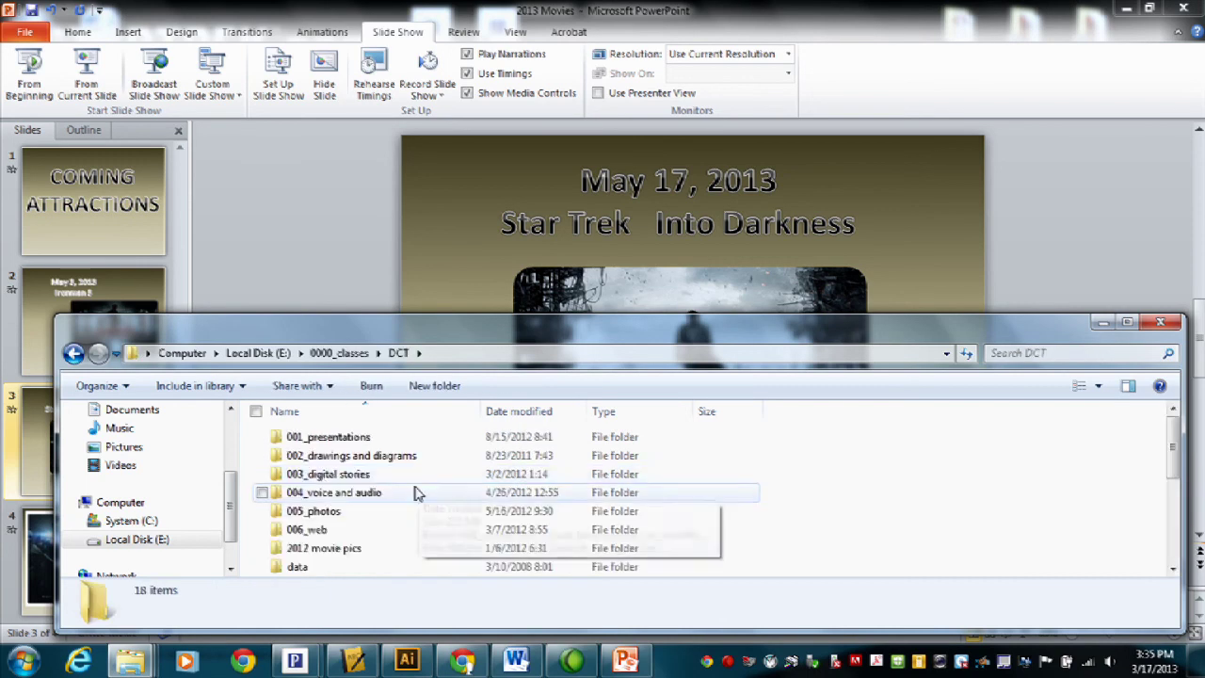
double_click(373, 439)
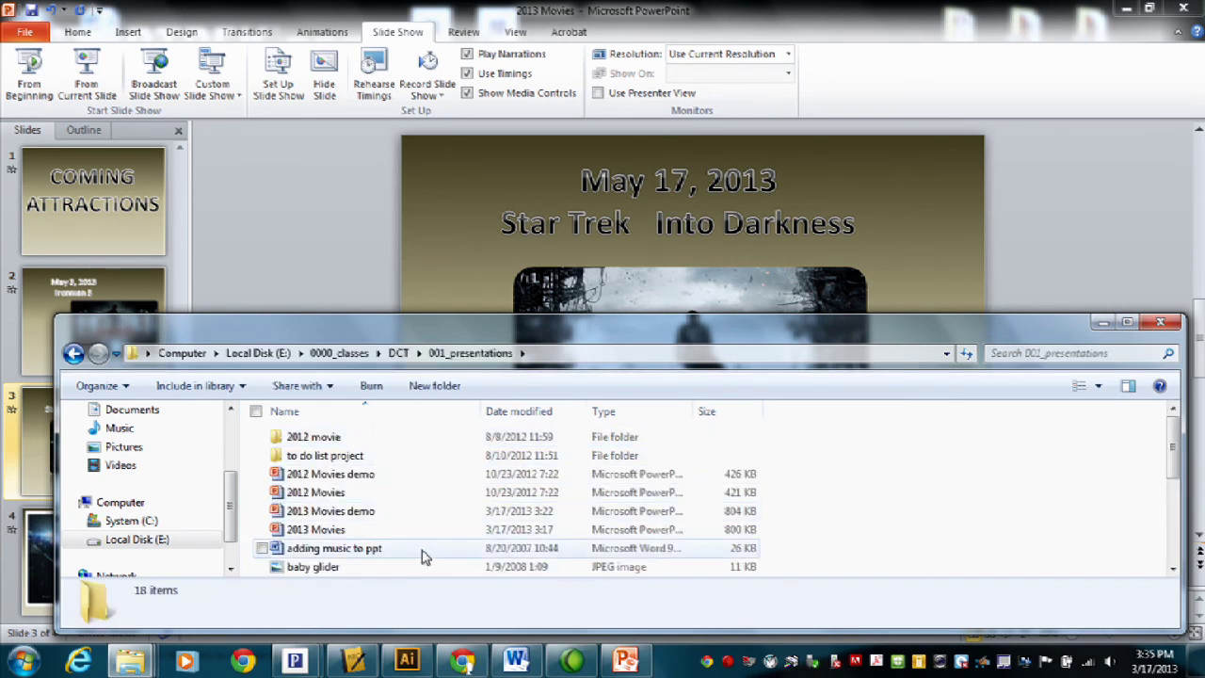
- Open the ppt_automate warm up PDF from that folder
scroll(422, 556, "down", 4)
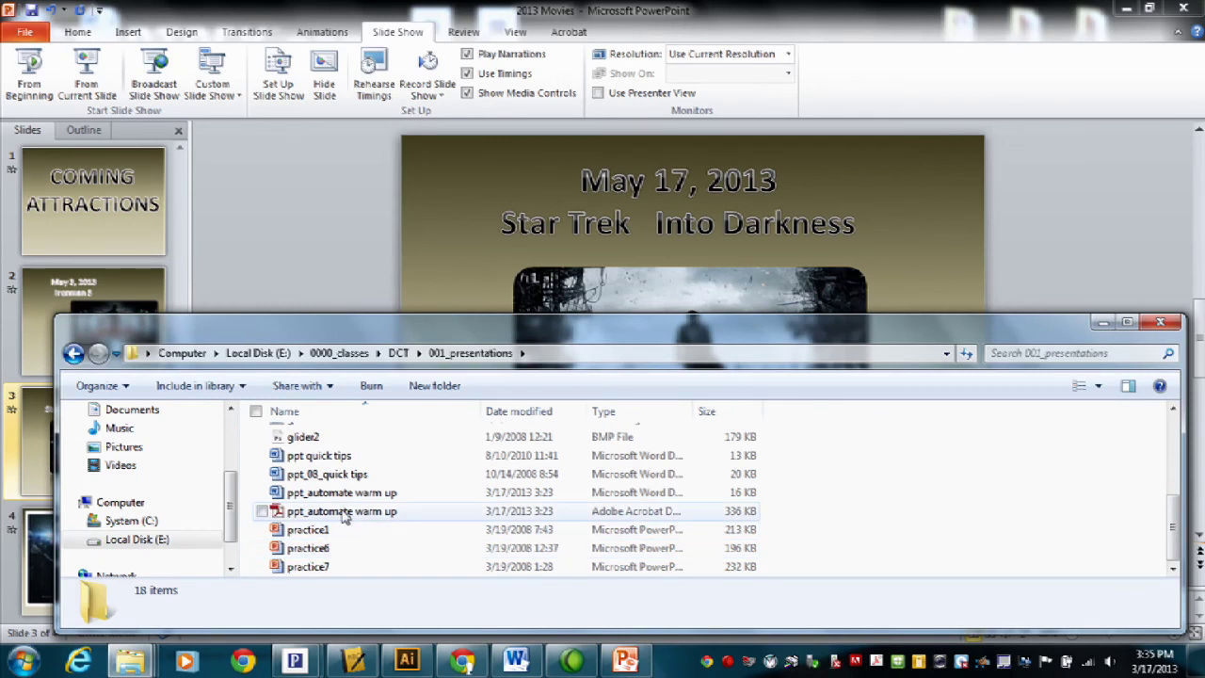
left_click(347, 514)
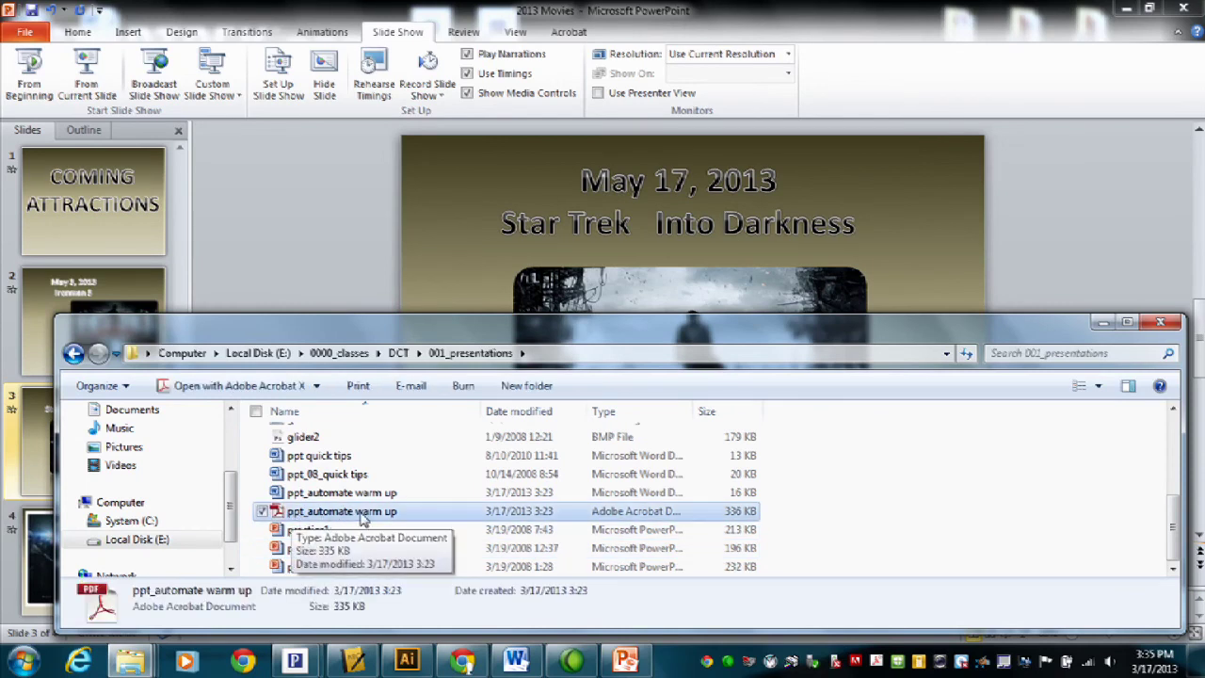
double_click(341, 510)
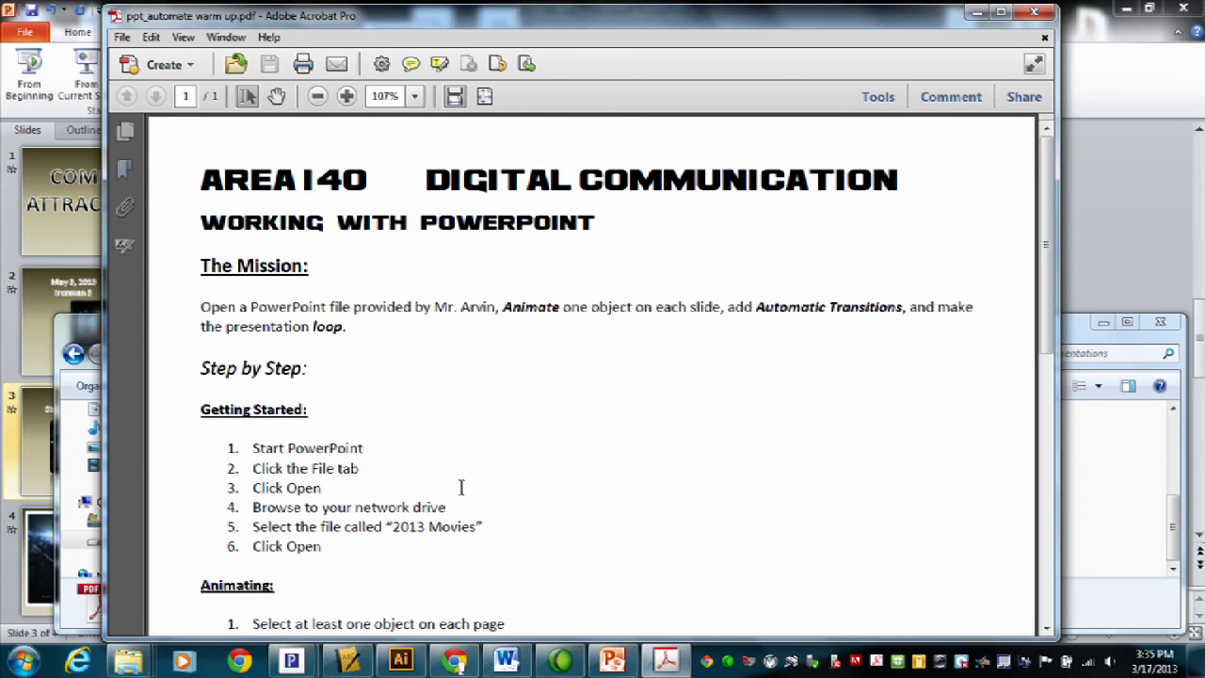
- Read through the PDF, highlighting the Animating steps, mission text and Getting Started steps
scroll(461, 487, "down", 5)
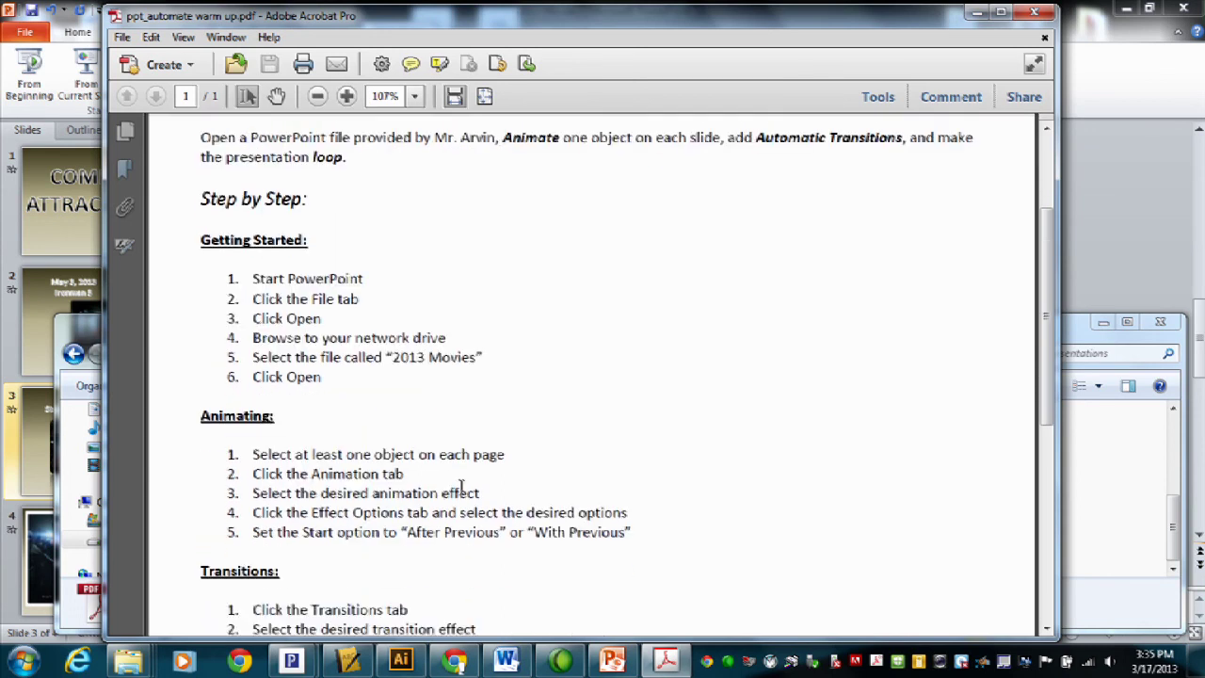
scroll(461, 487, "down", 3)
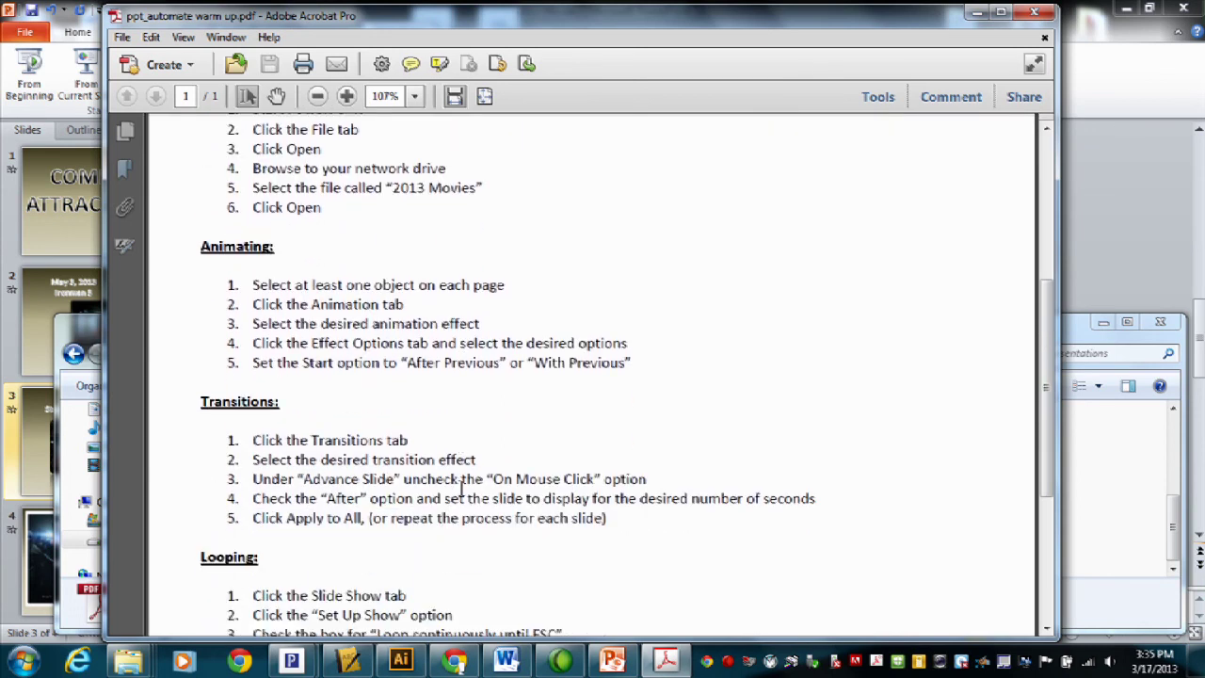
left_click_drag(252, 285, 633, 363)
scroll(633, 365, "down", 3)
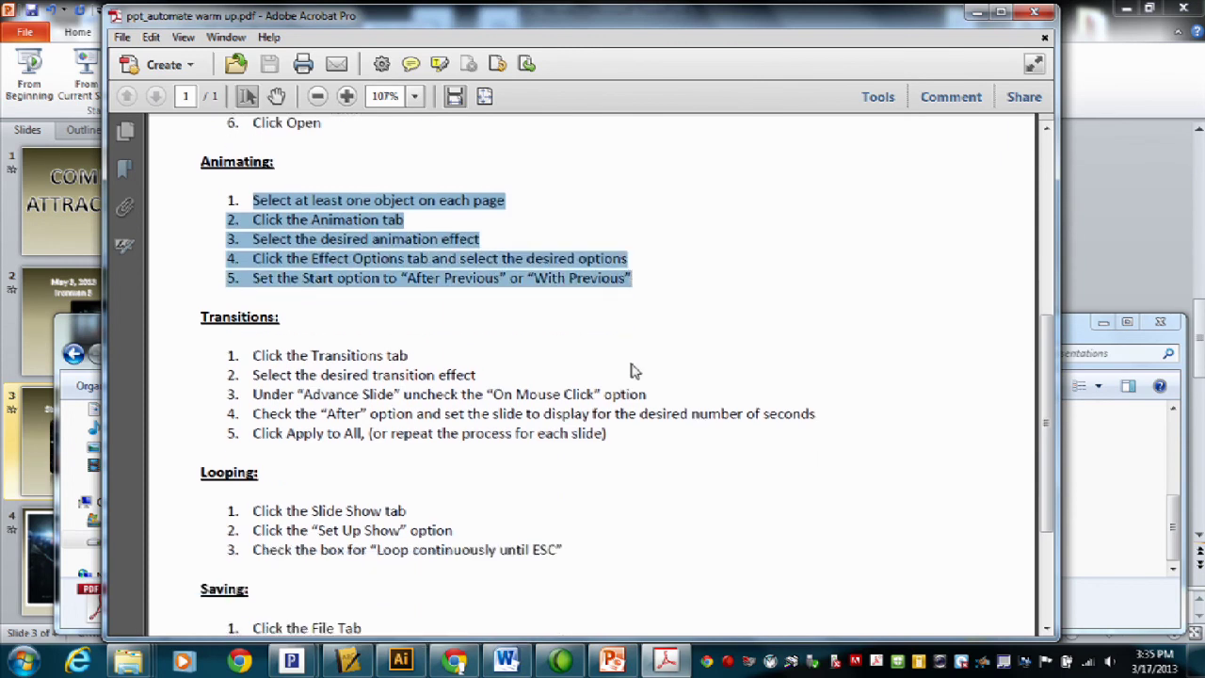
scroll(632, 367, "up", 3)
scroll(265, 435, "down", 4)
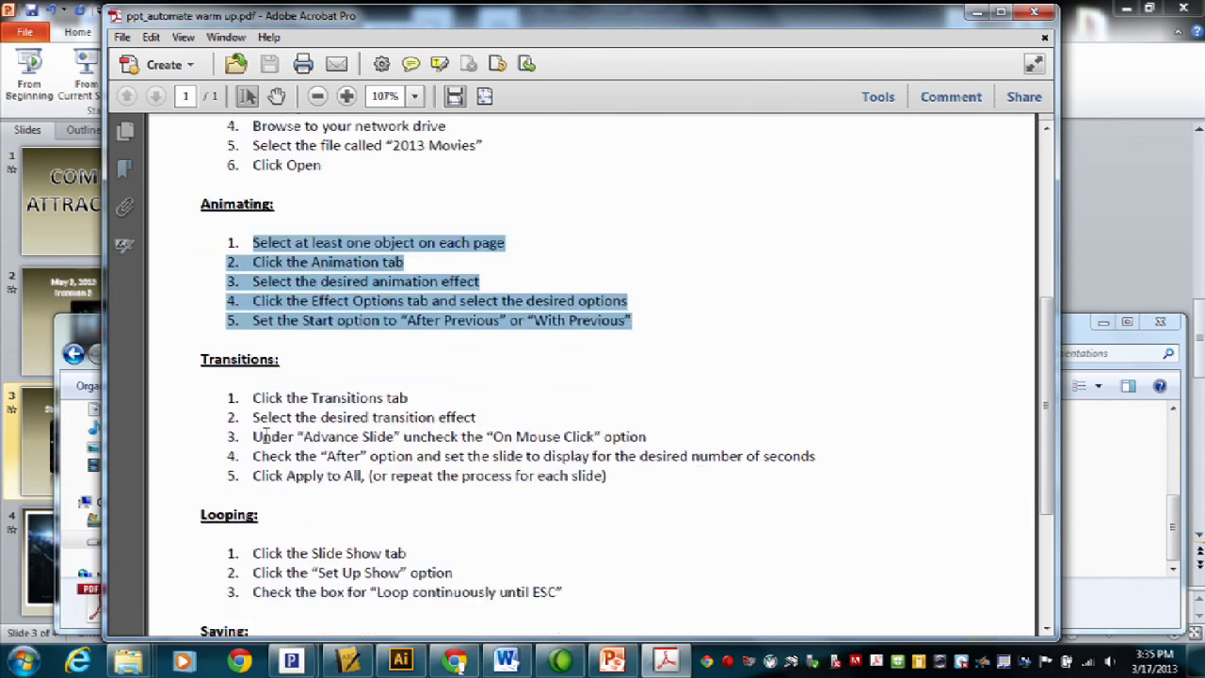
scroll(273, 452, "down", 3)
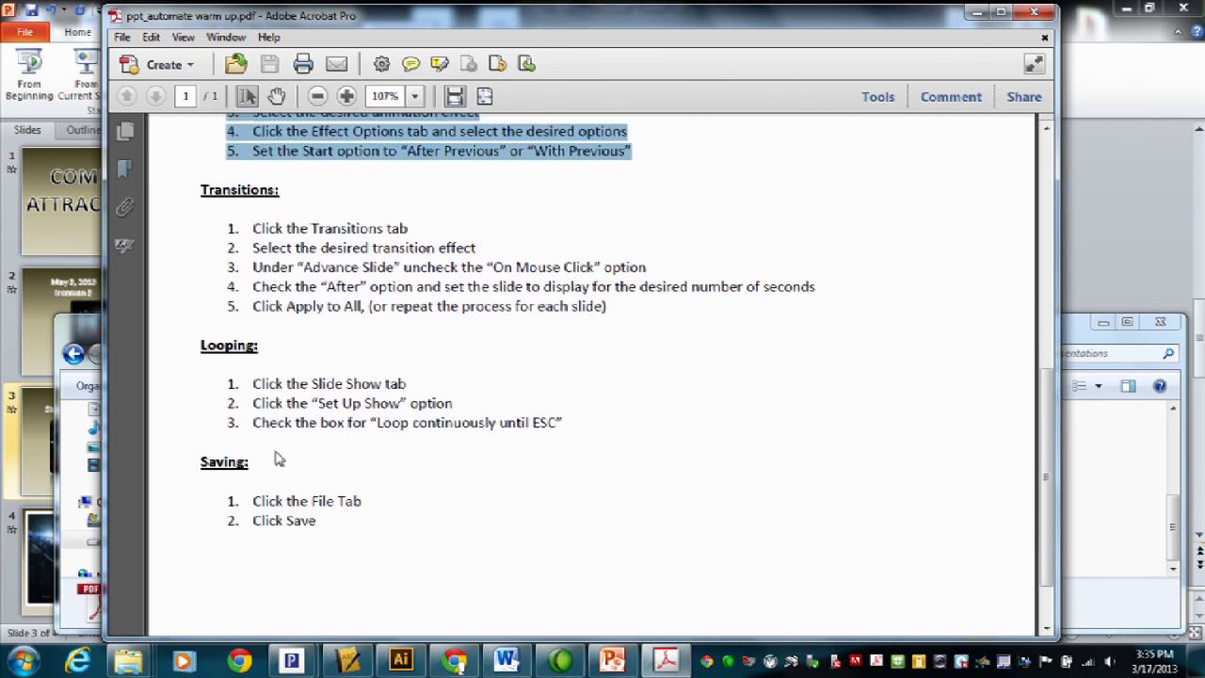
scroll(275, 448, "up", 15)
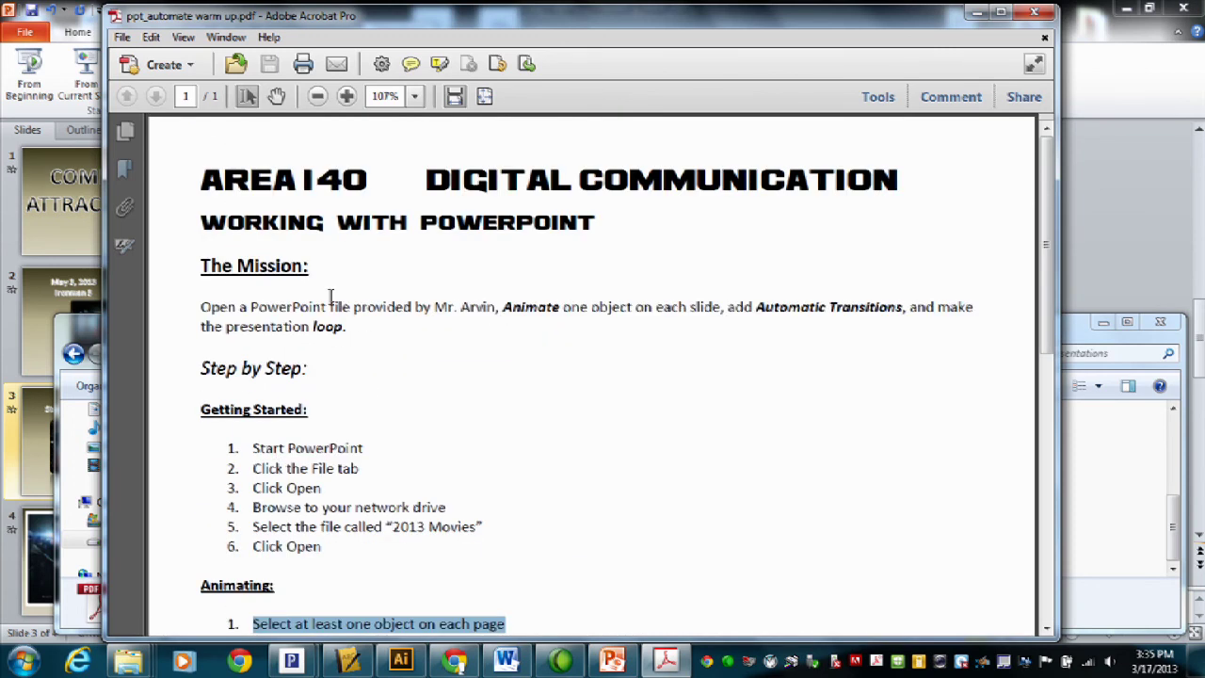
left_click_drag(250, 307, 602, 639)
scroll(374, 396, "down", 13)
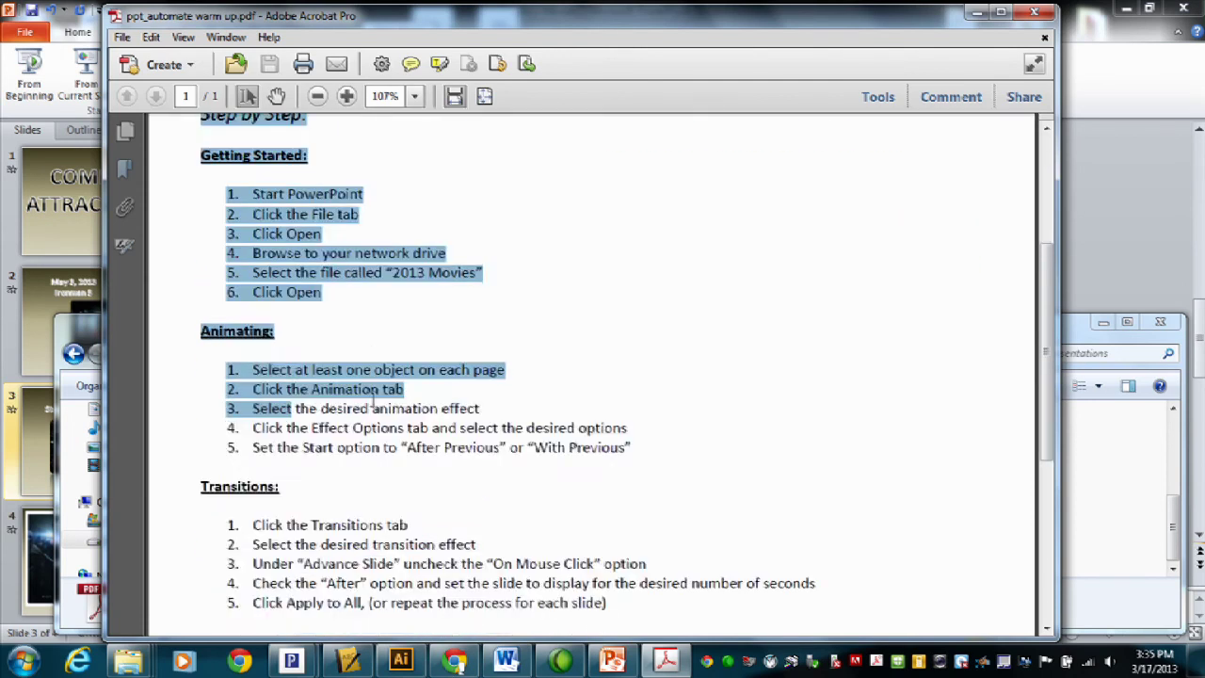
scroll(372, 400, "up", 11)
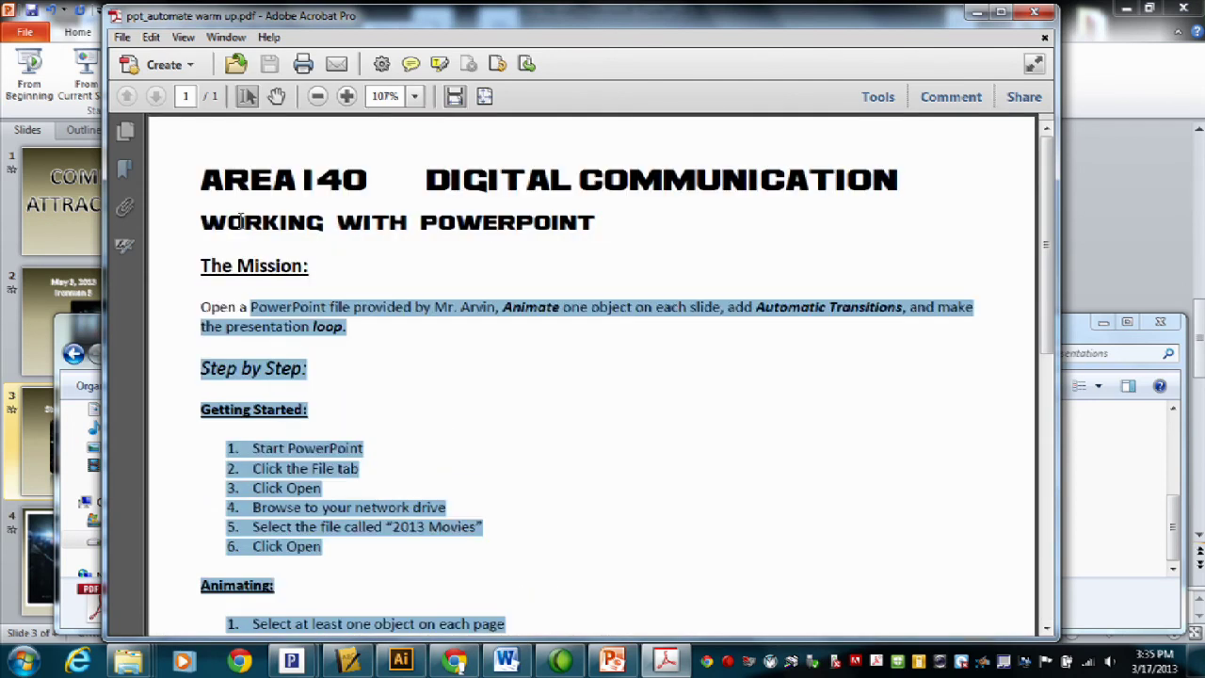
- Clear the selection, close Acrobat, and return to the PowerPoint presentation
left_click(197, 177)
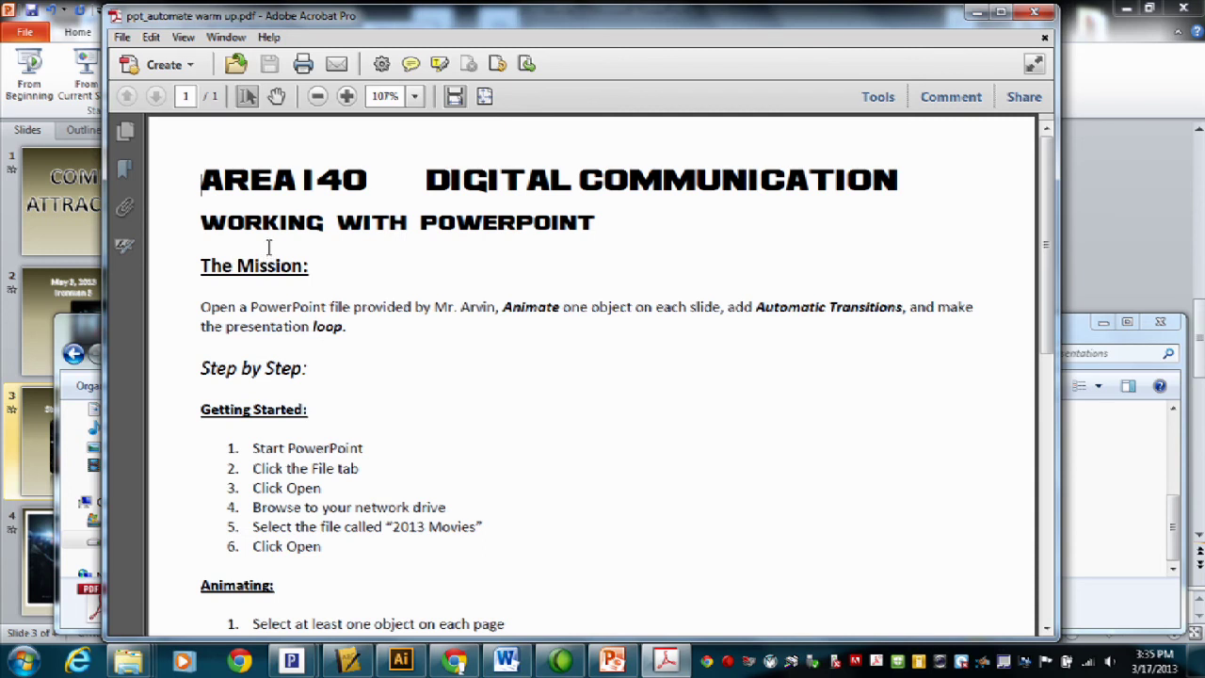
left_click(1033, 11)
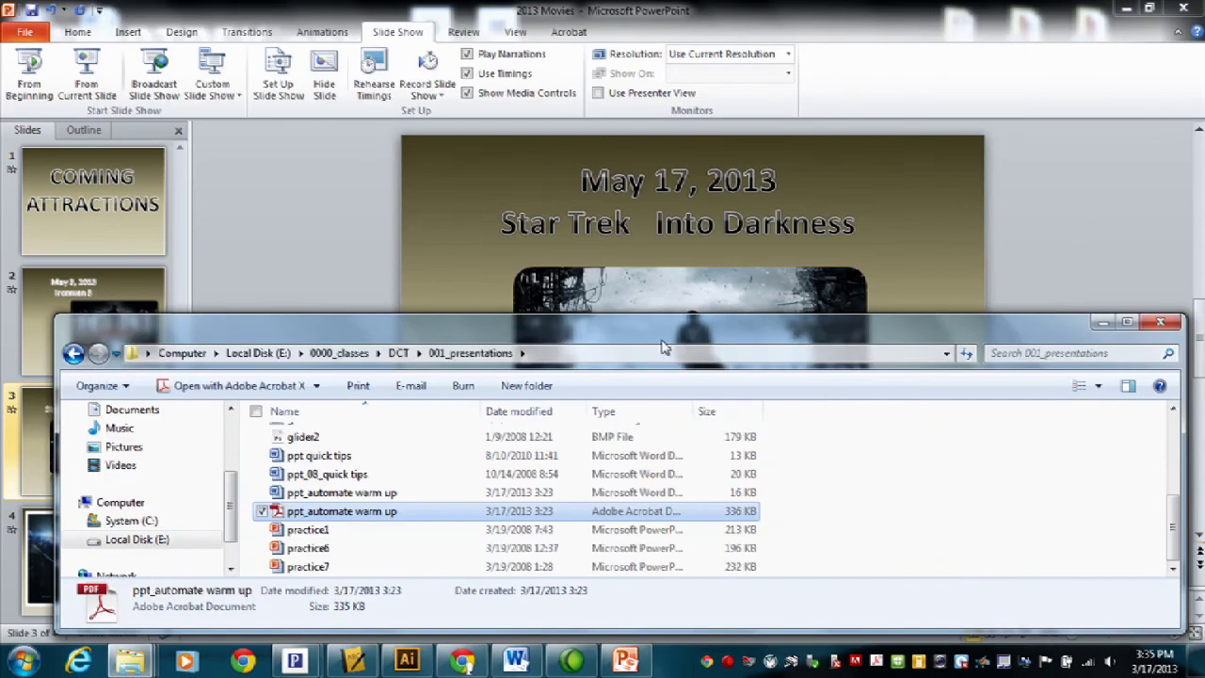
left_click(918, 240)
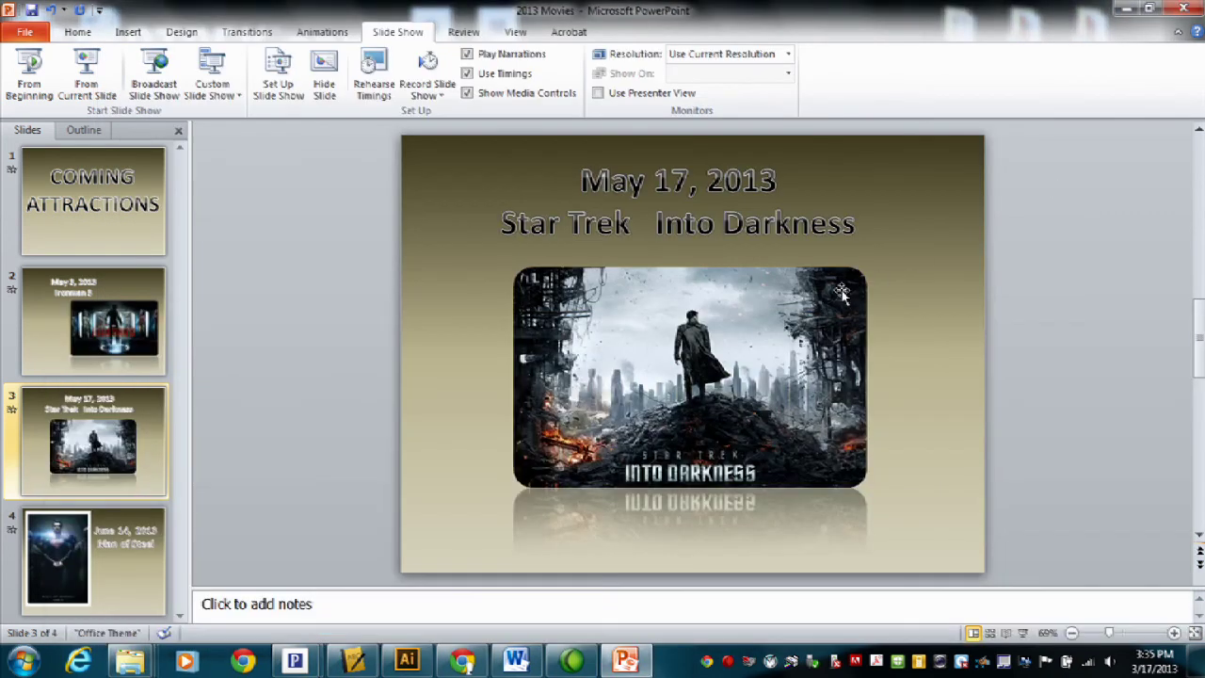